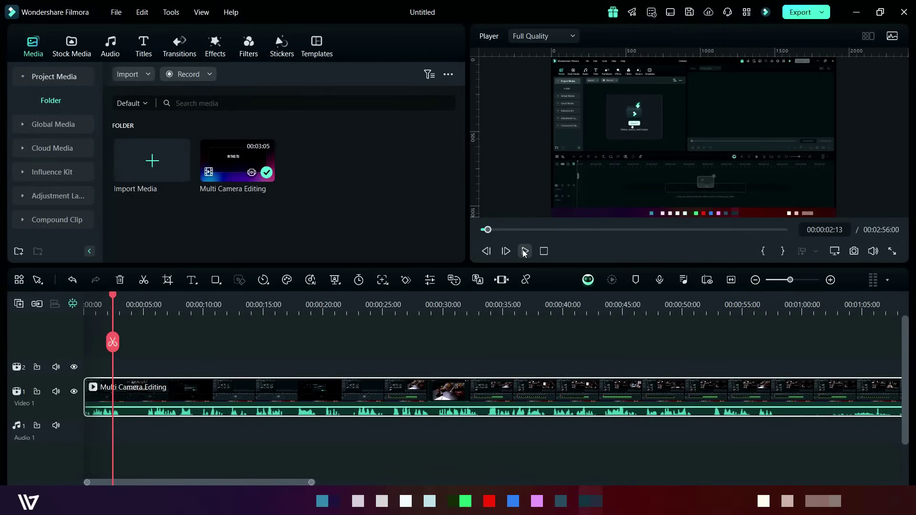
Preview the project, then set AI Translation to translate both voice and caption.
{"action": "left_click", "coordinate": [525, 252]}
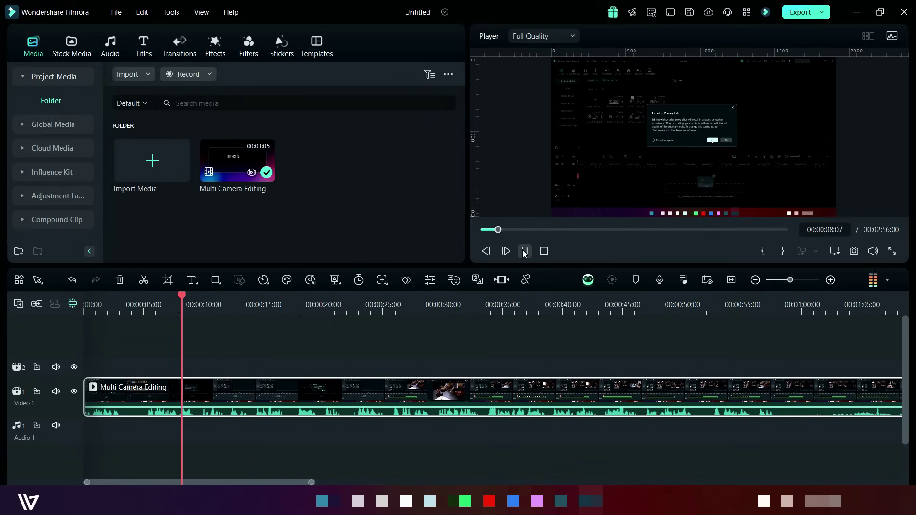
{"action": "left_click", "coordinate": [525, 252]}
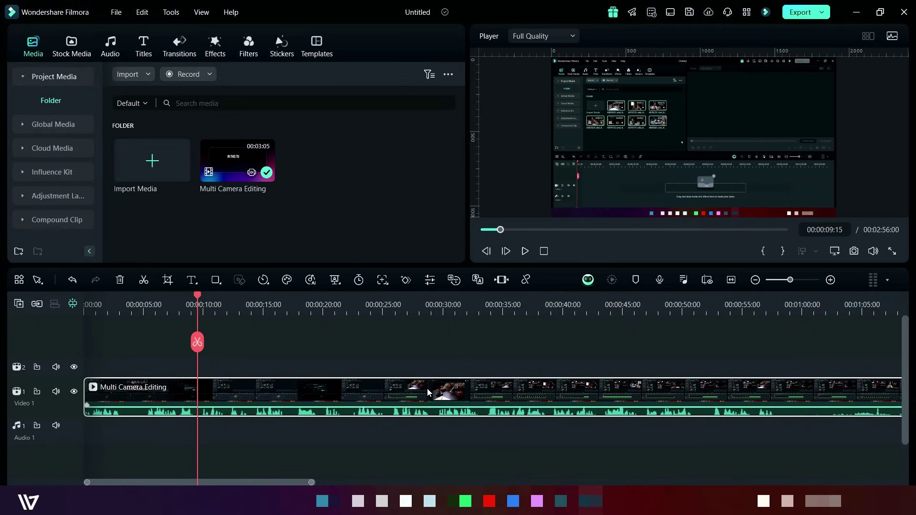
{"action": "left_click", "coordinate": [479, 281]}
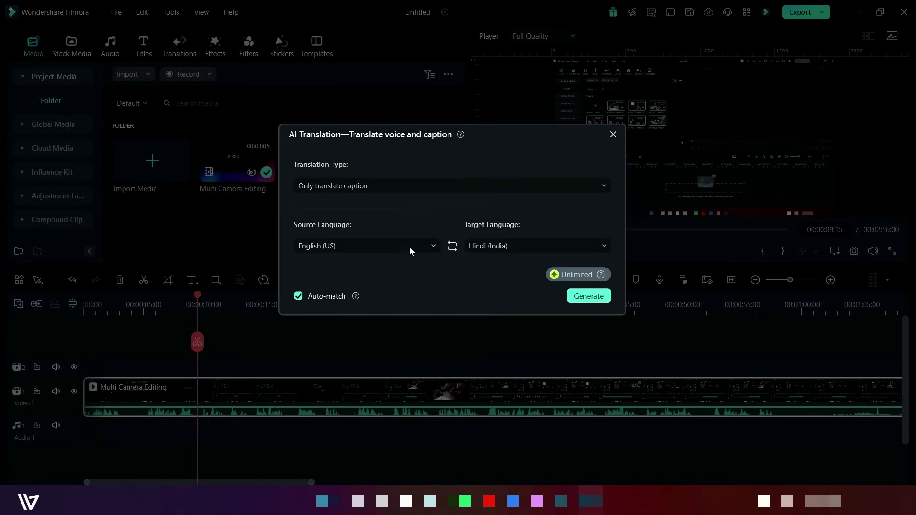
{"action": "left_click", "coordinate": [392, 186]}
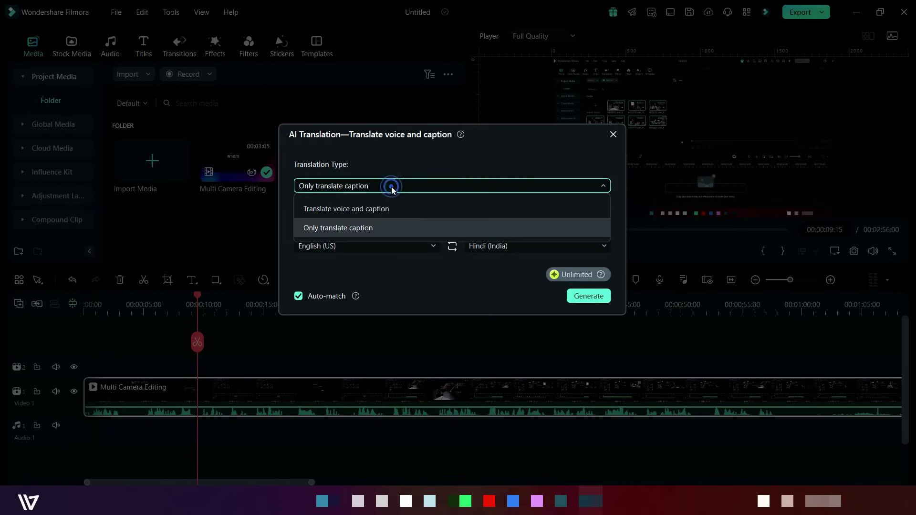
{"action": "left_click", "coordinate": [378, 209]}
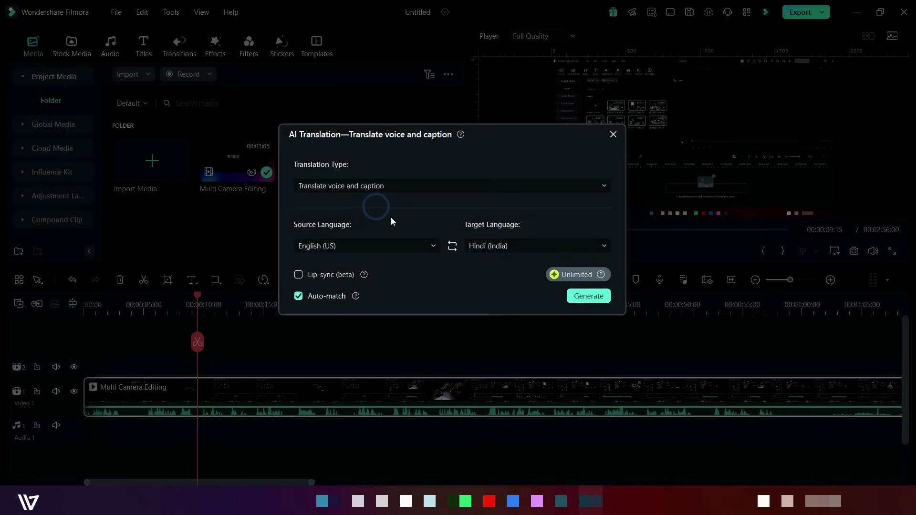
Translate from English (US) to Hindi (India) and generate the translation.
{"action": "left_click", "coordinate": [406, 247]}
{"action": "scroll", "coordinate": [363, 332], "scroll_direction": "down", "scroll_amount": 5}
{"action": "scroll", "coordinate": [363, 333], "scroll_direction": "up", "scroll_amount": 3}
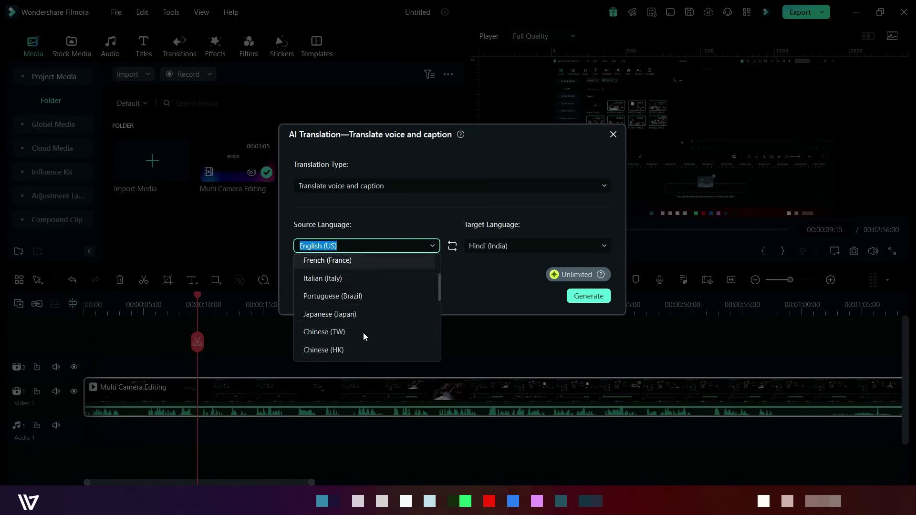
{"action": "scroll", "coordinate": [362, 333], "scroll_direction": "up", "scroll_amount": 2}
{"action": "left_click", "coordinate": [510, 244]}
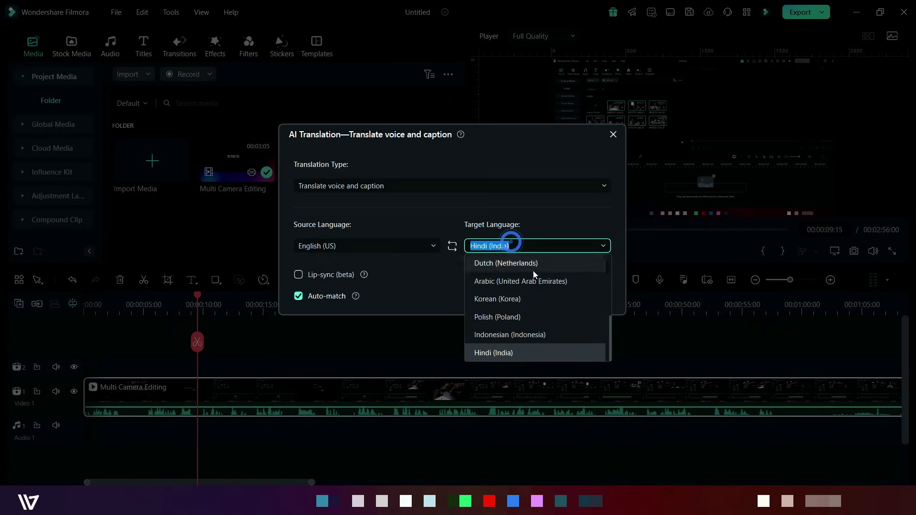
{"action": "left_click", "coordinate": [530, 352]}
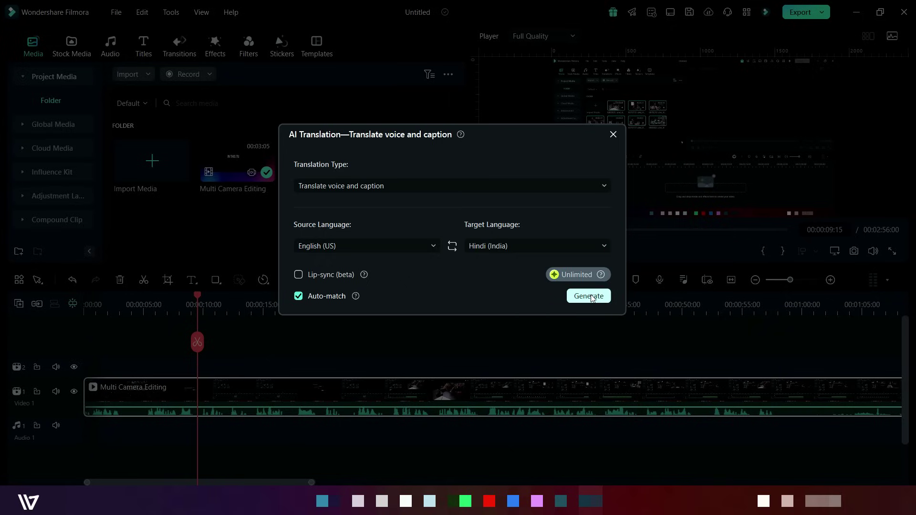
{"action": "left_click", "coordinate": [589, 296]}
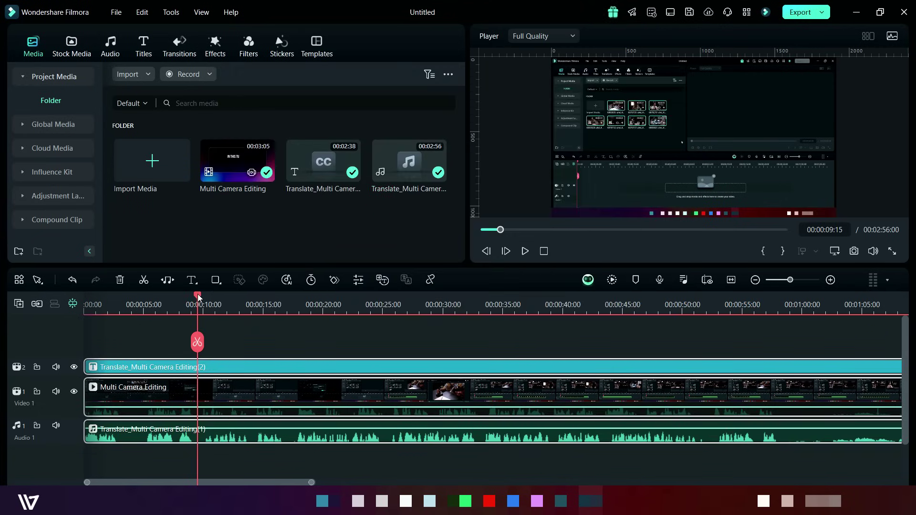
Rewind to 00:00:00:00 and play the translated video, pausing once to check the Hindi subtitles.
{"action": "left_click_drag", "start_coordinate": [197, 296], "coordinate": [68, 339]}
{"action": "left_click", "coordinate": [525, 251]}
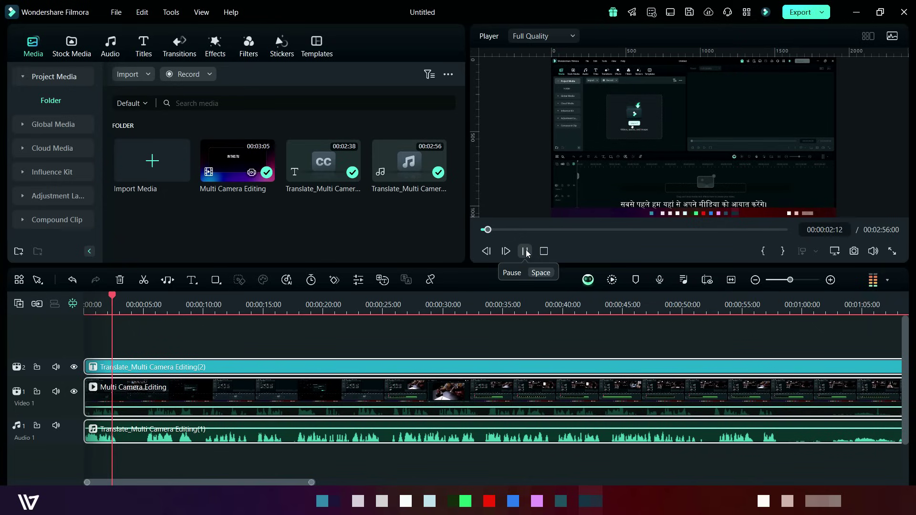
{"action": "left_click", "coordinate": [525, 251]}
{"action": "left_click", "coordinate": [525, 251]}
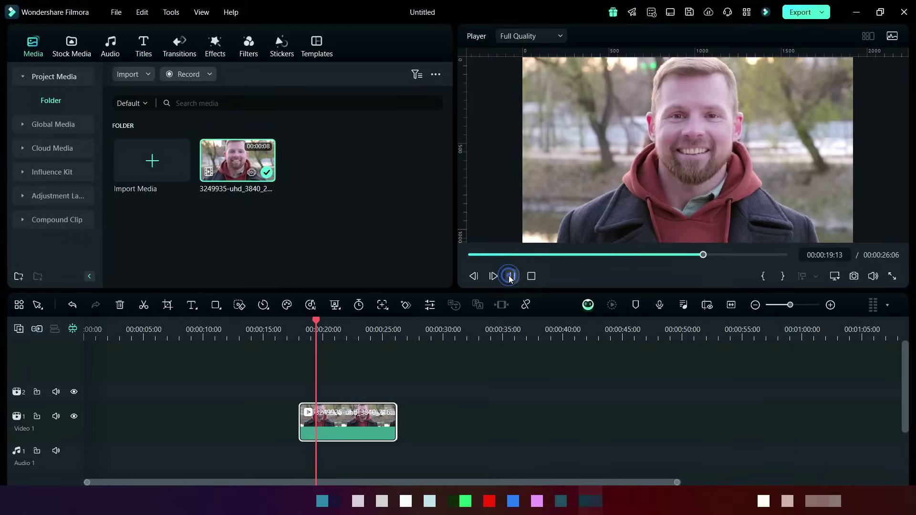
Enable AI Portrait Cutout on the smiling man's clip under Video > AI Tools.
{"action": "left_click", "coordinate": [514, 277]}
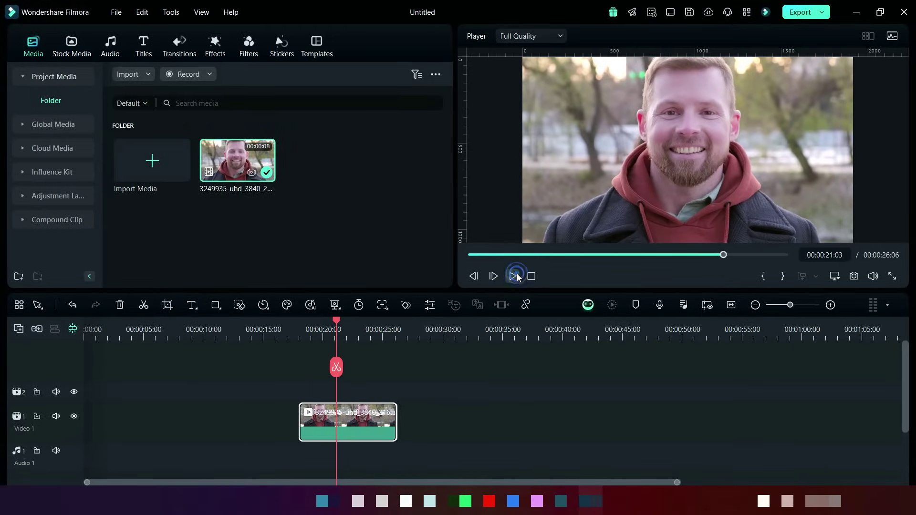
{"action": "double_click", "coordinate": [367, 420]}
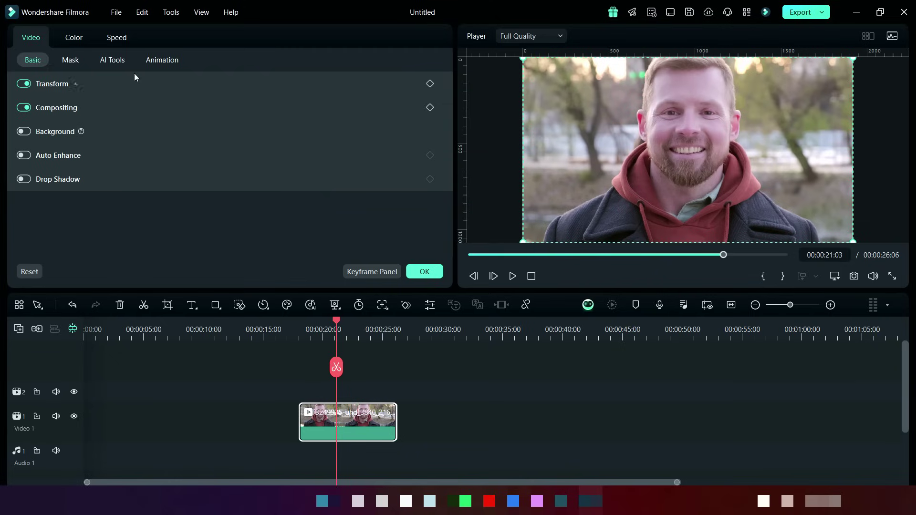
{"action": "left_click", "coordinate": [113, 57]}
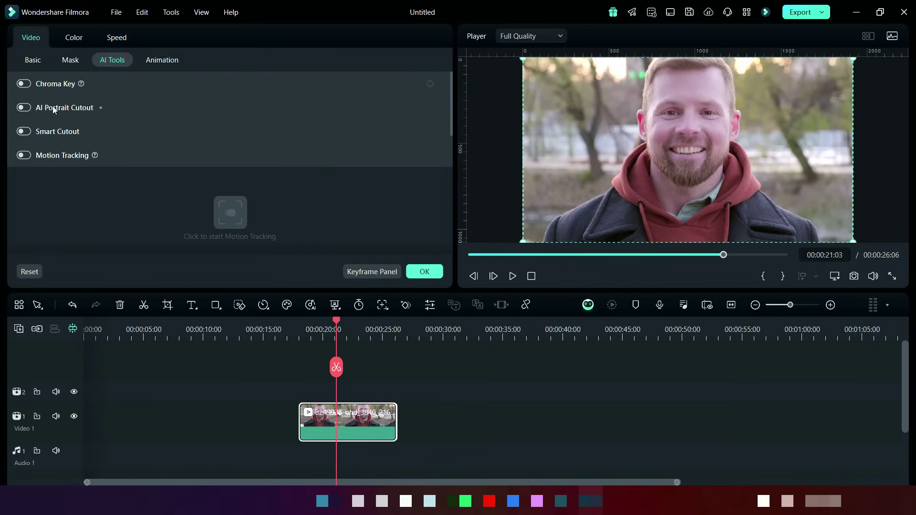
{"action": "left_click", "coordinate": [100, 105]}
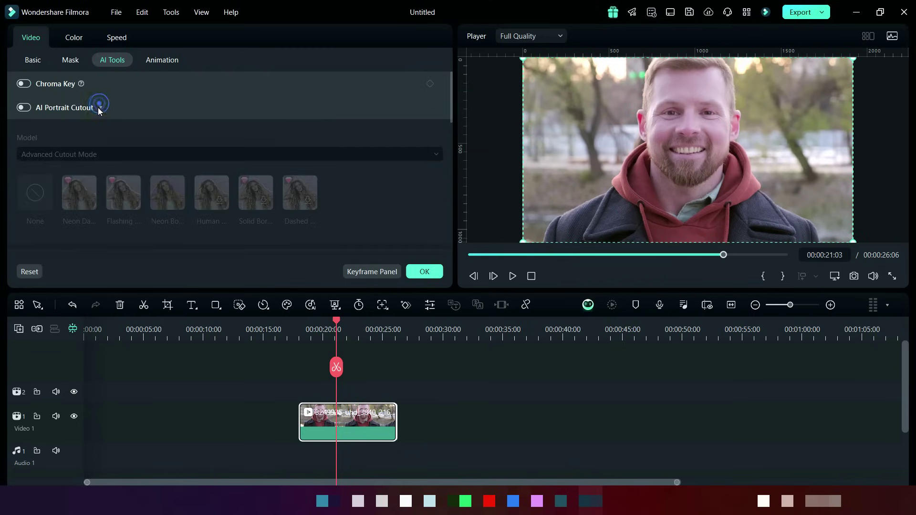
{"action": "left_click", "coordinate": [22, 107]}
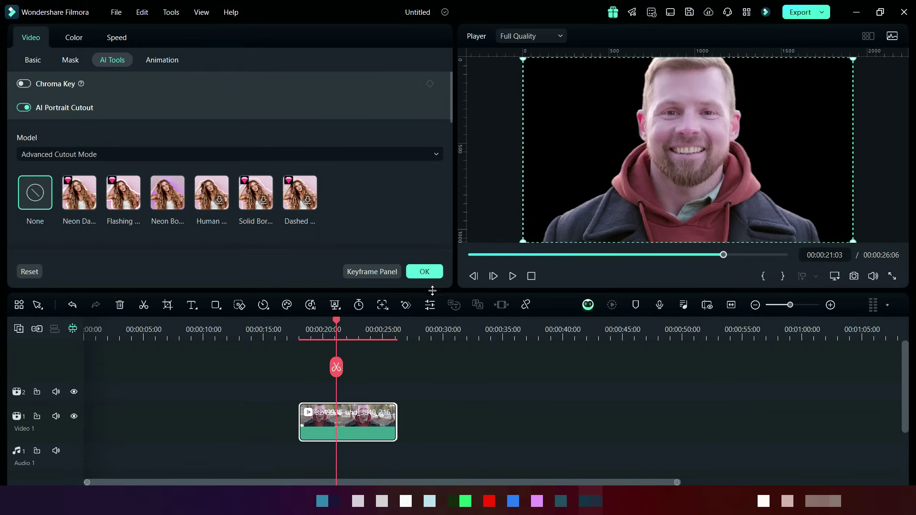
Try the Neon Dazzle and Flashing outlines, settling on the purple Neon Border preset.
{"action": "left_click_drag", "start_coordinate": [335, 325], "coordinate": [334, 351]}
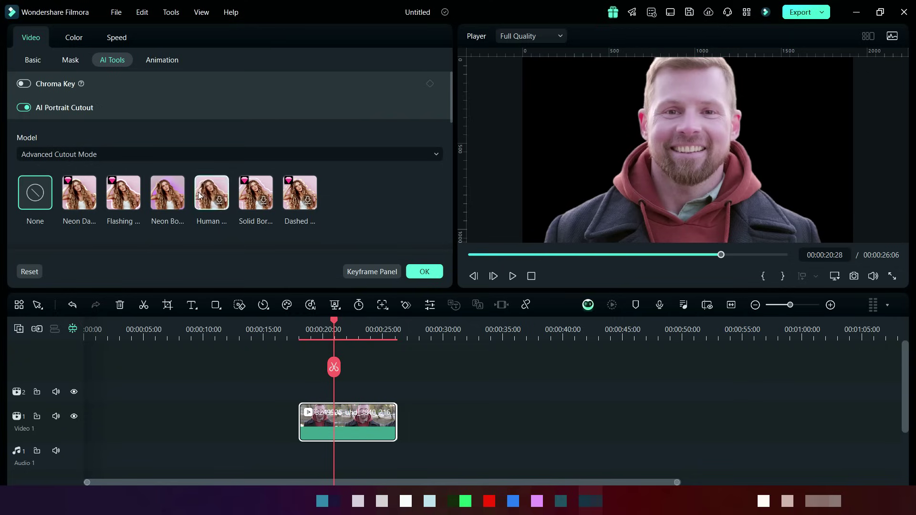
{"action": "left_click", "coordinate": [80, 198]}
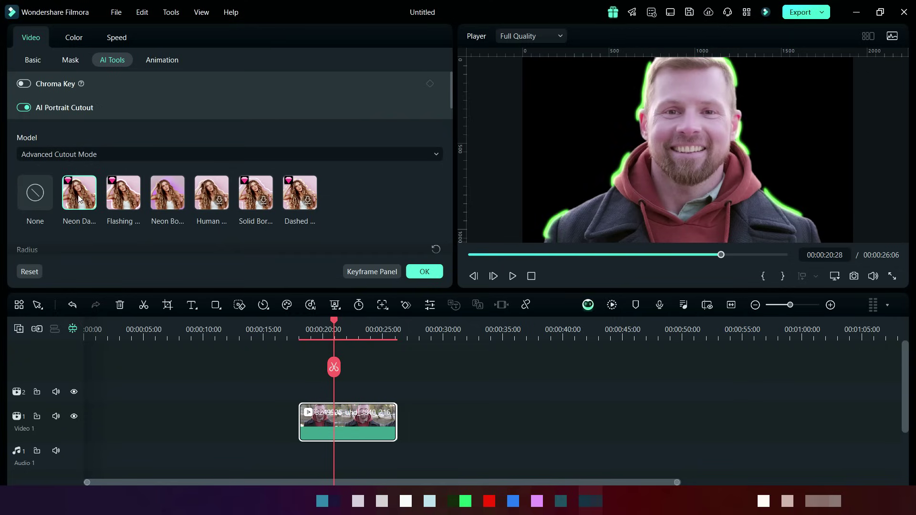
{"action": "left_click", "coordinate": [512, 276]}
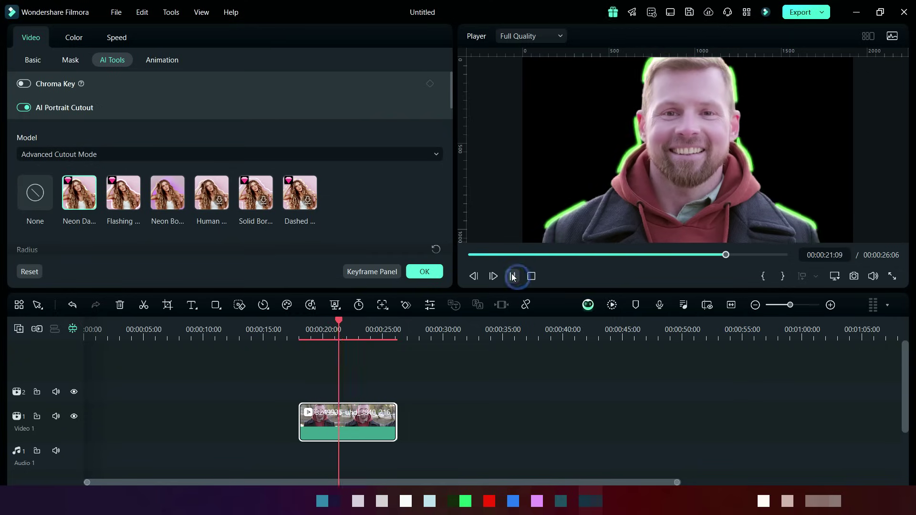
{"action": "left_click", "coordinate": [123, 201]}
{"action": "left_click", "coordinate": [513, 276]}
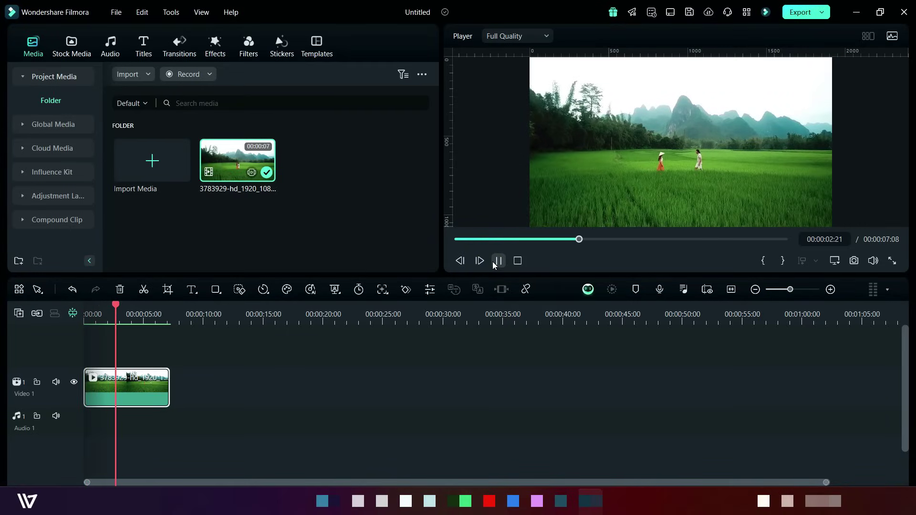
Import the butterfly image and several other Pexels images into Project Media.
{"action": "left_click", "coordinate": [497, 261]}
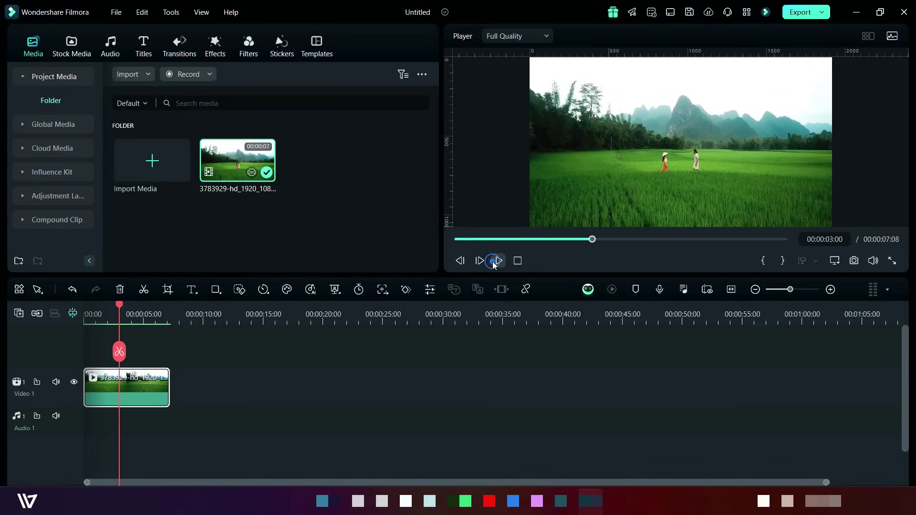
{"action": "left_click", "coordinate": [167, 160]}
{"action": "left_click", "coordinate": [151, 206]}
{"action": "left_click", "coordinate": [205, 191], "text": "ctrl"}
{"action": "left_click", "coordinate": [273, 198], "text": "ctrl"}
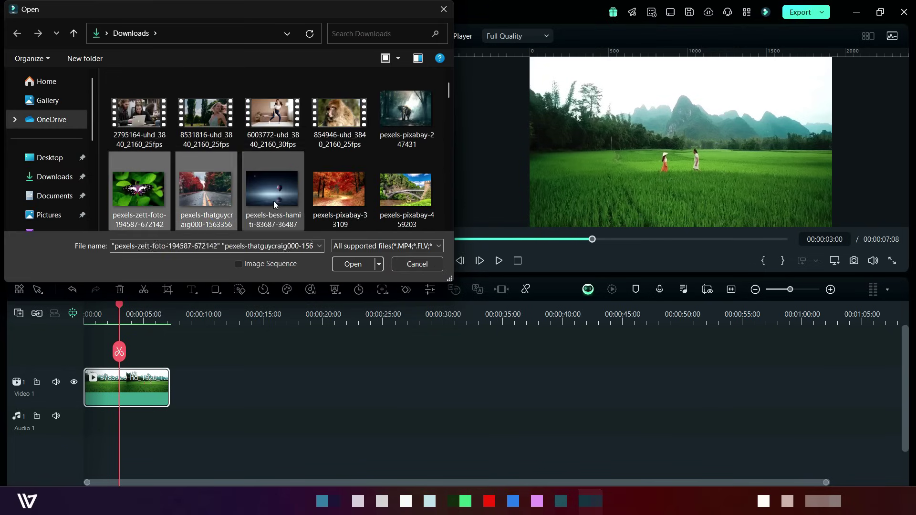
{"action": "left_click", "coordinate": [338, 191], "text": "ctrl"}
{"action": "left_click", "coordinate": [405, 191], "text": "ctrl"}
{"action": "left_click", "coordinate": [390, 118], "text": "ctrl"}
{"action": "scroll", "coordinate": [286, 167], "scroll_direction": "down", "scroll_amount": 1}
{"action": "left_click", "coordinate": [353, 264]}
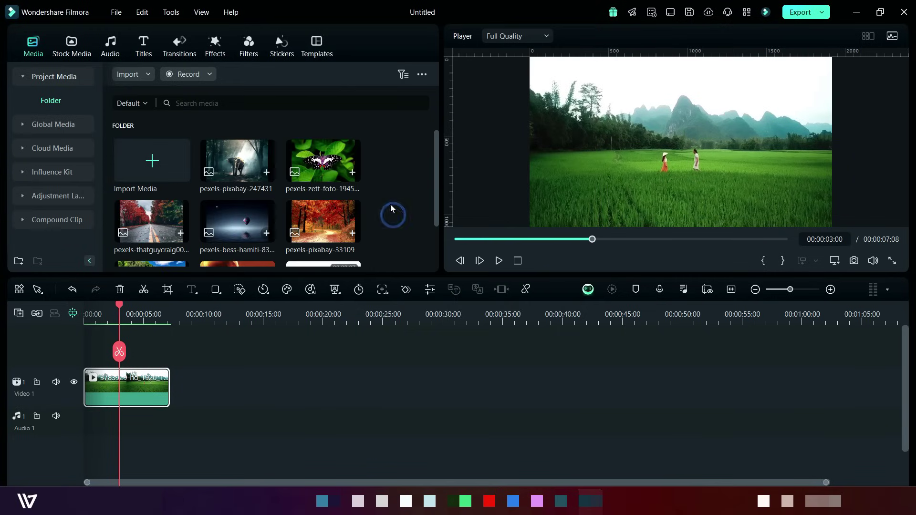
Place the 650015 image on Video 1 after the rice-field clip and preview it near 13 s.
{"action": "scroll", "coordinate": [284, 204], "scroll_direction": "down", "scroll_amount": 2}
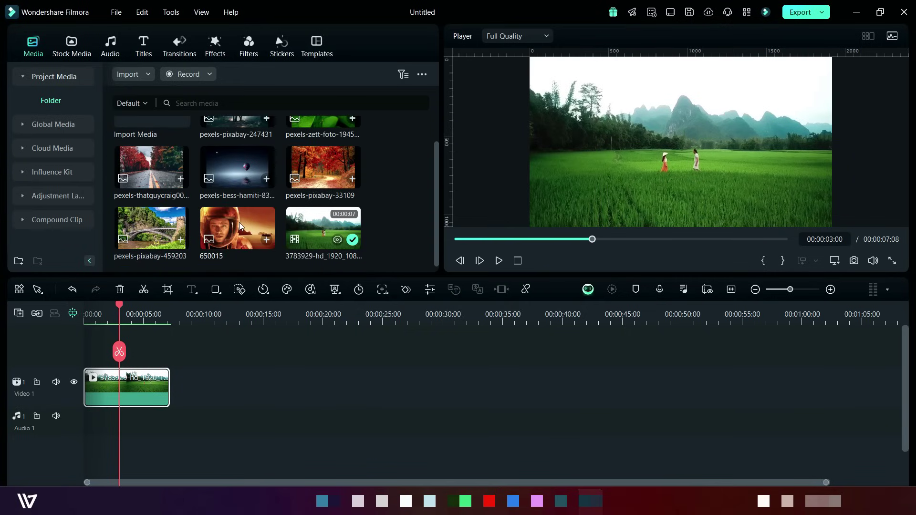
{"action": "left_click_drag", "start_coordinate": [241, 227], "coordinate": [222, 393]}
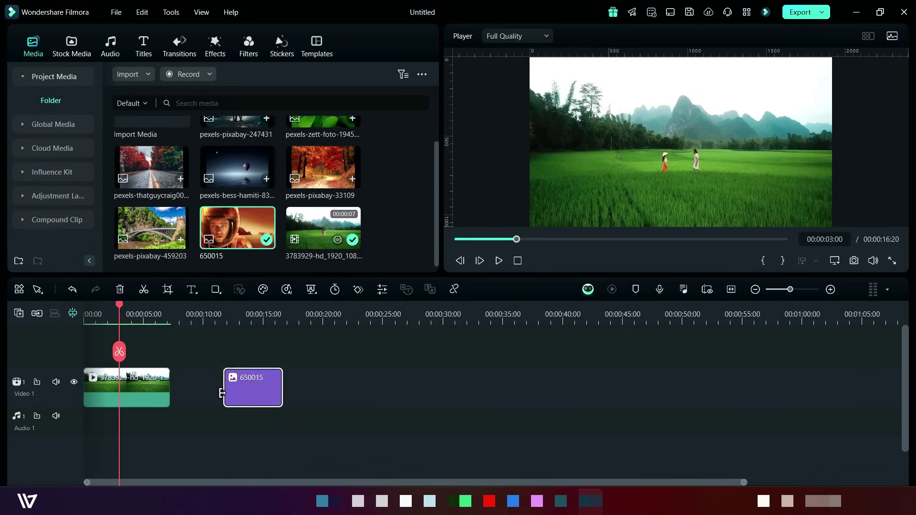
{"action": "left_click", "coordinate": [242, 318]}
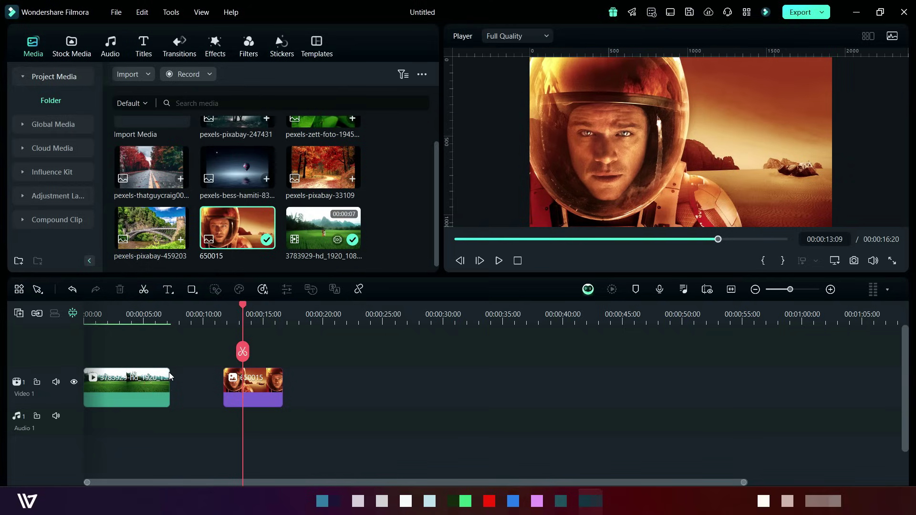
Generate an AI Color Palette for the rice-field clip from the astronaut reference frame.
{"action": "double_click", "coordinate": [136, 390]}
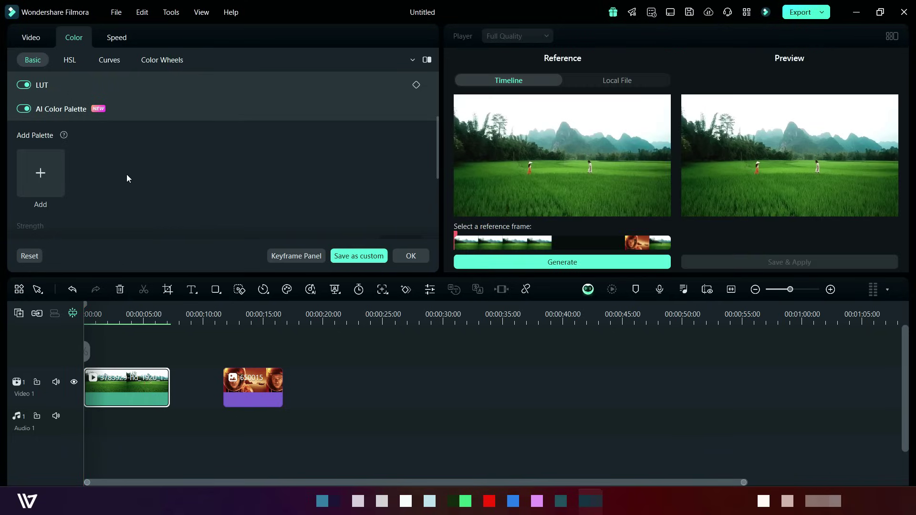
{"action": "left_click", "coordinate": [519, 239]}
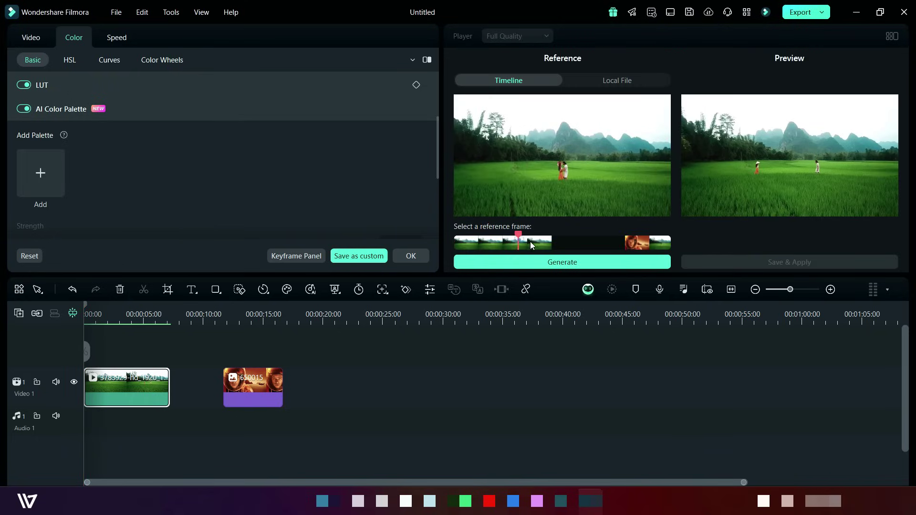
{"action": "left_click", "coordinate": [634, 242]}
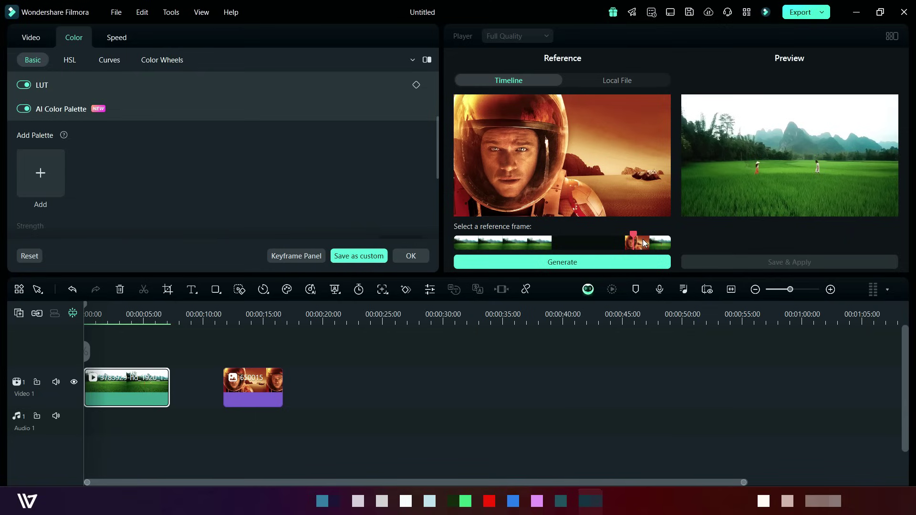
{"action": "left_click", "coordinate": [590, 265]}
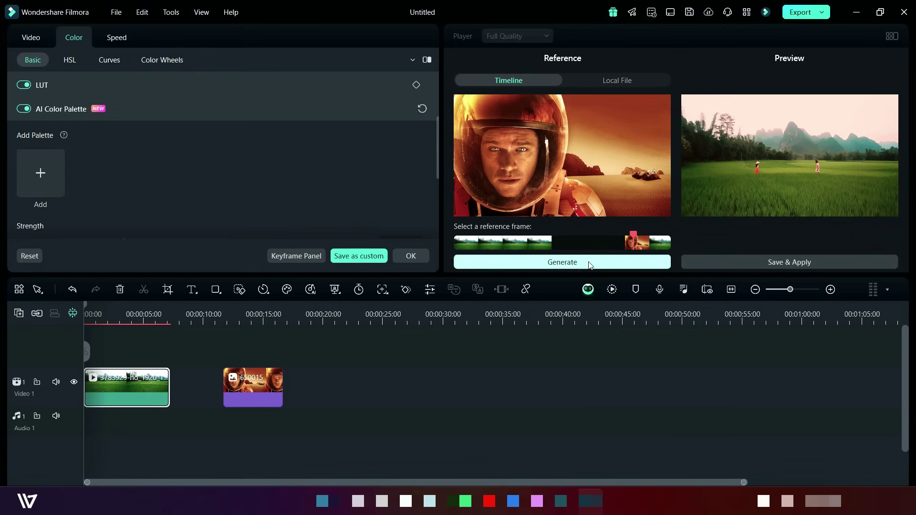
Set palette Strength 85 and Protect Skin Tones 34, then play the recoloured clip.
{"action": "scroll", "coordinate": [264, 222], "scroll_direction": "down", "scroll_amount": 3}
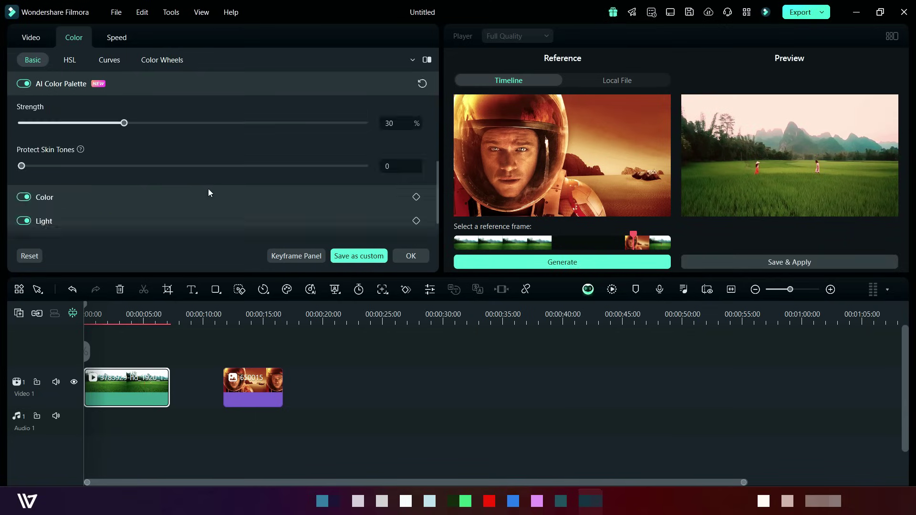
{"action": "left_click_drag", "start_coordinate": [135, 122], "coordinate": [313, 134]}
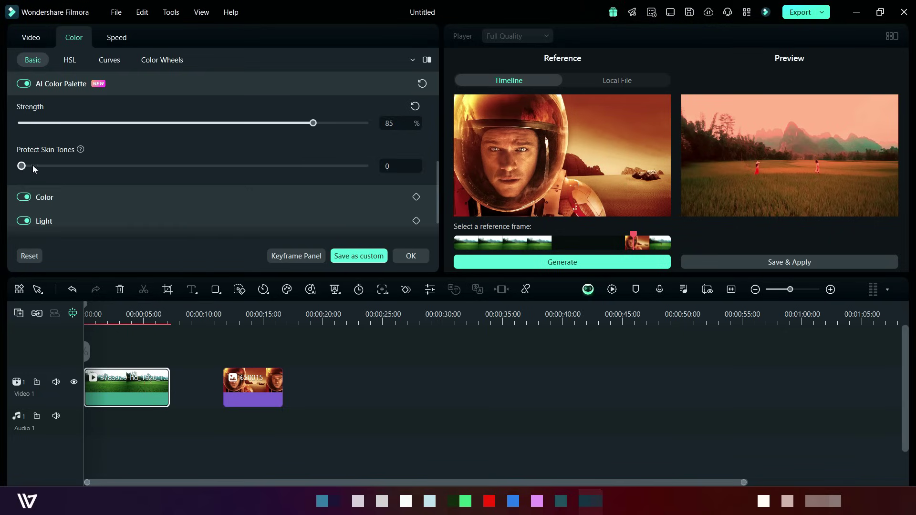
{"action": "left_click_drag", "start_coordinate": [52, 167], "coordinate": [139, 172]}
{"action": "left_click", "coordinate": [761, 261]}
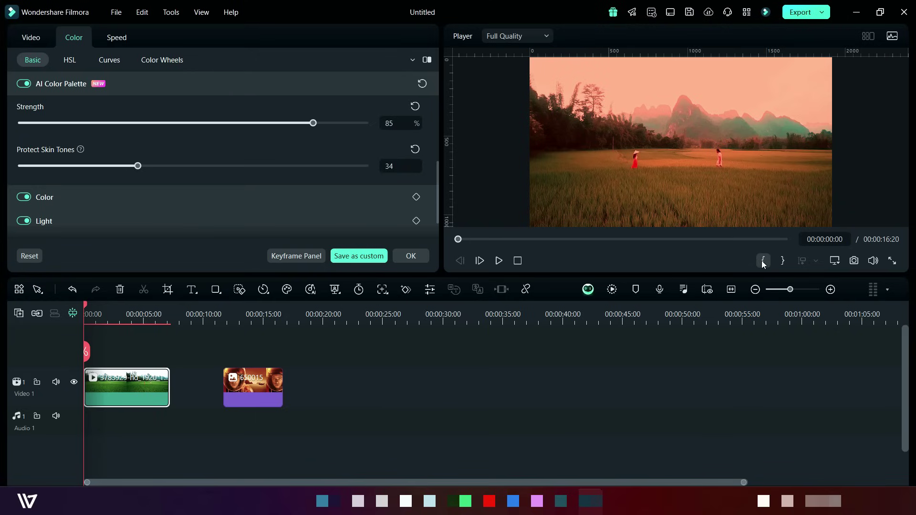
{"action": "left_click", "coordinate": [499, 261]}
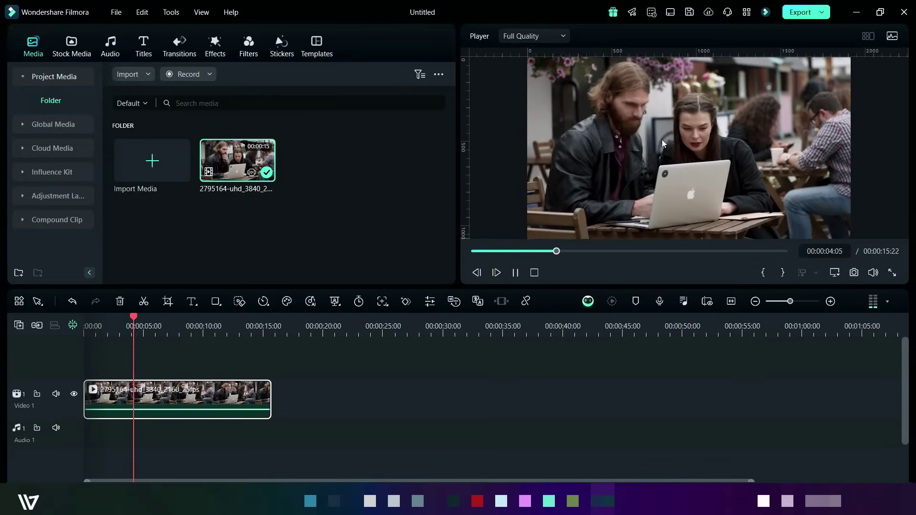
Pause the café clip and browse Effects > Body Effects to the Face Mosaic category.
{"action": "key", "text": "space"}
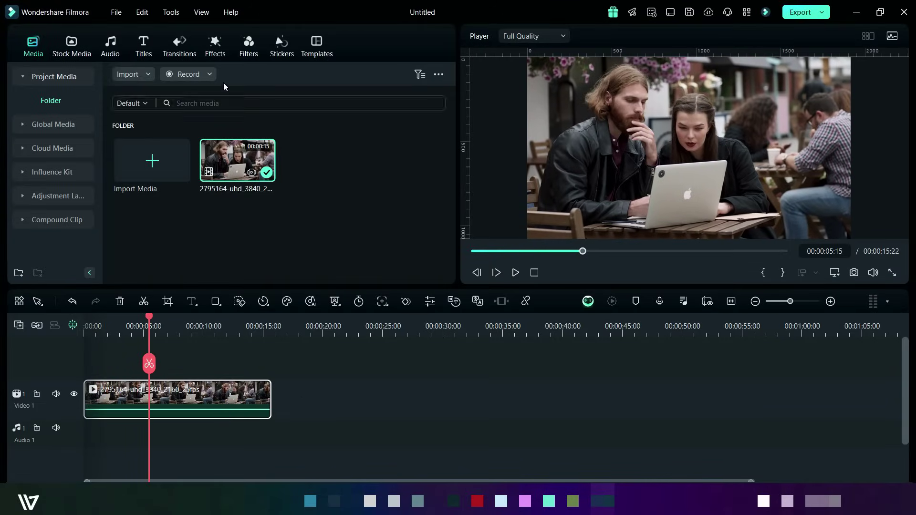
{"action": "left_click", "coordinate": [219, 50]}
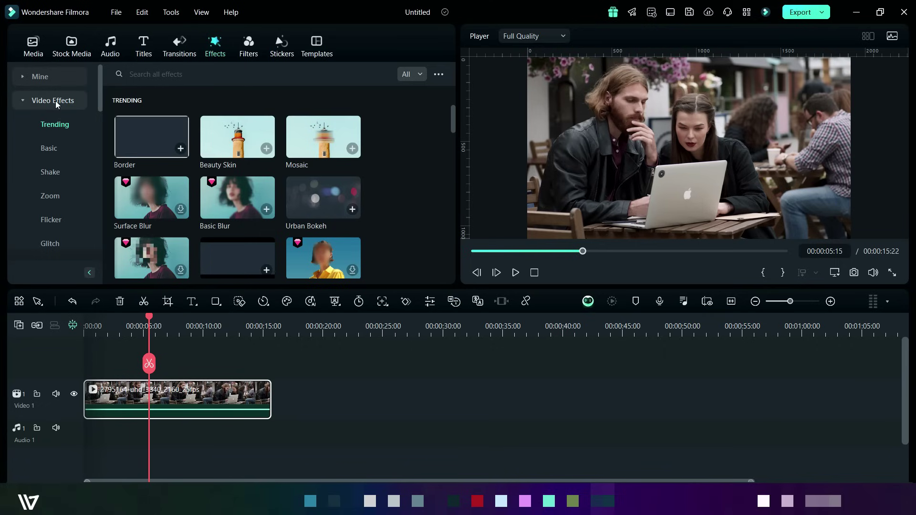
{"action": "left_click", "coordinate": [27, 100]}
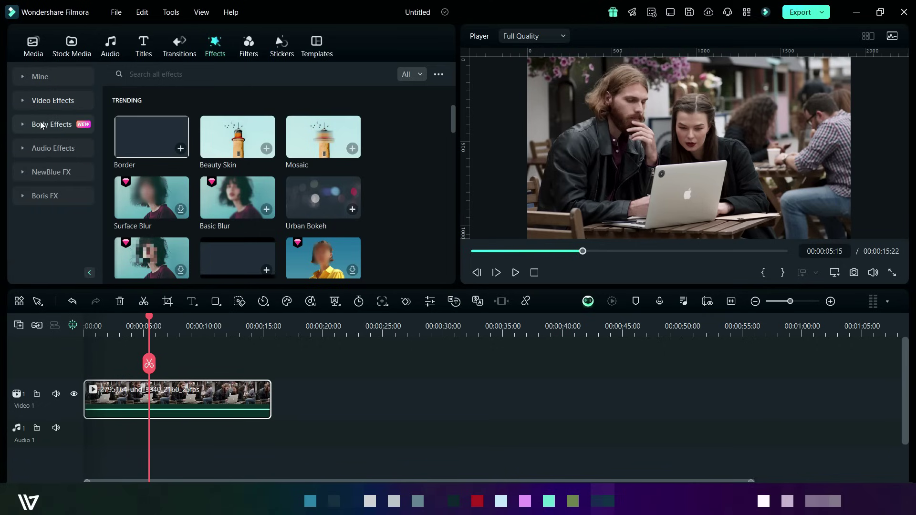
{"action": "left_click", "coordinate": [34, 126]}
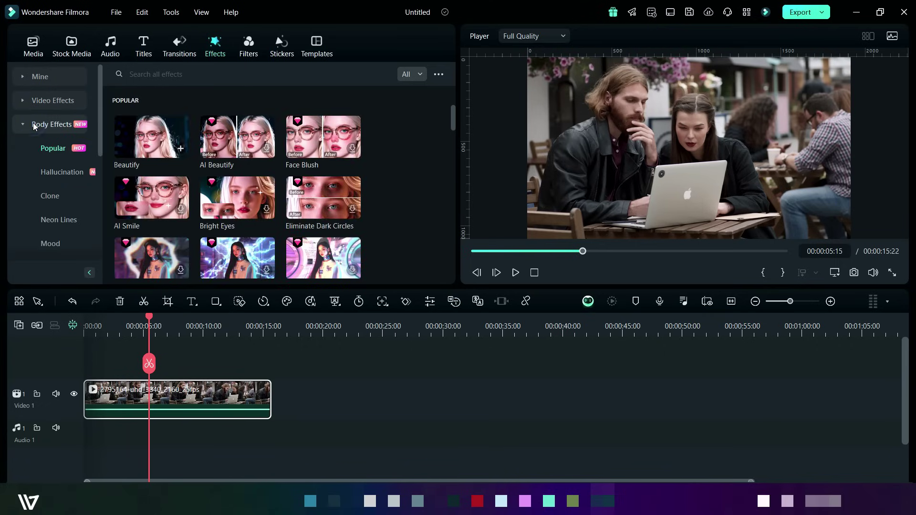
{"action": "scroll", "coordinate": [46, 192], "scroll_direction": "down", "scroll_amount": 5}
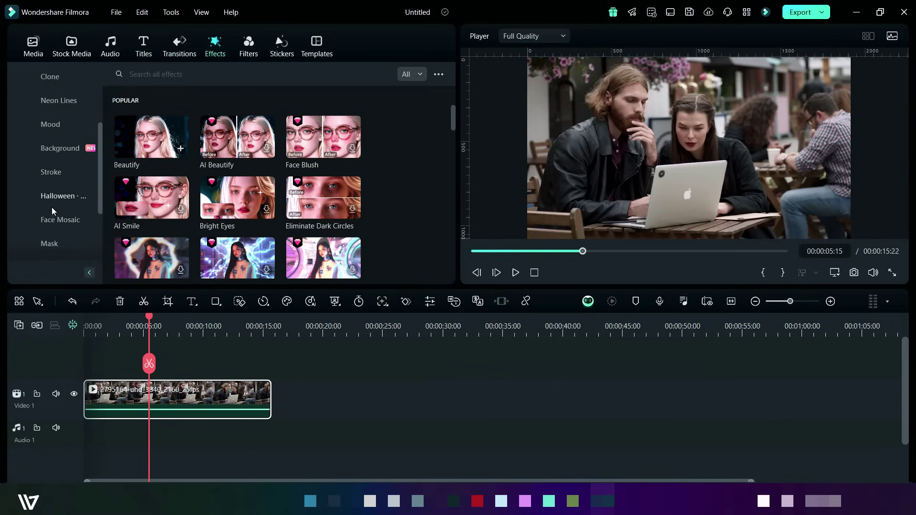
{"action": "left_click", "coordinate": [60, 220]}
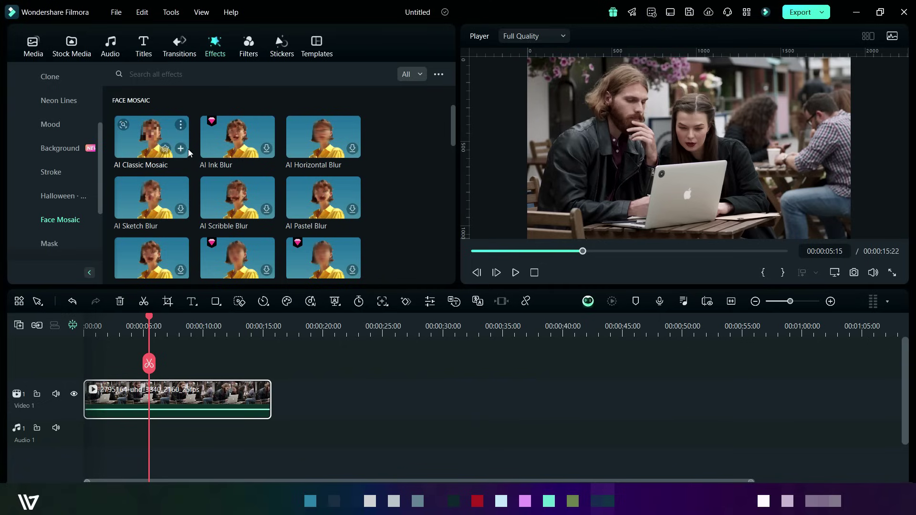
Drop AI Classic Mosaic onto the café clip and watch Project Tasks until face processing finishes.
{"action": "left_click_drag", "start_coordinate": [152, 131], "coordinate": [137, 381]}
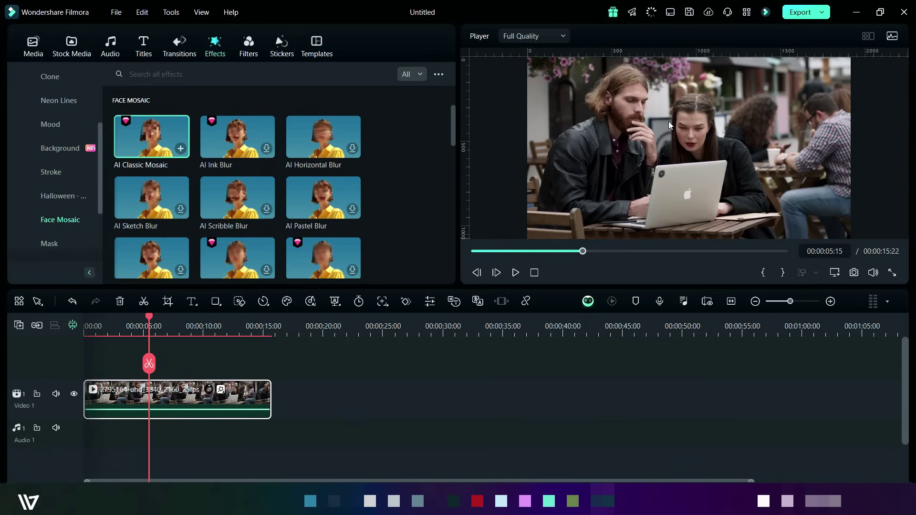
{"action": "left_click", "coordinate": [650, 12]}
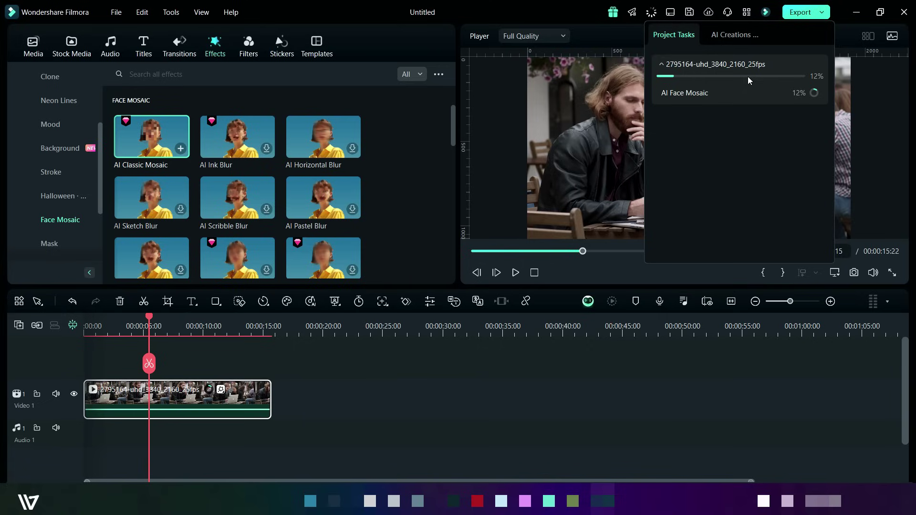
{"action": "left_click", "coordinate": [718, 35]}
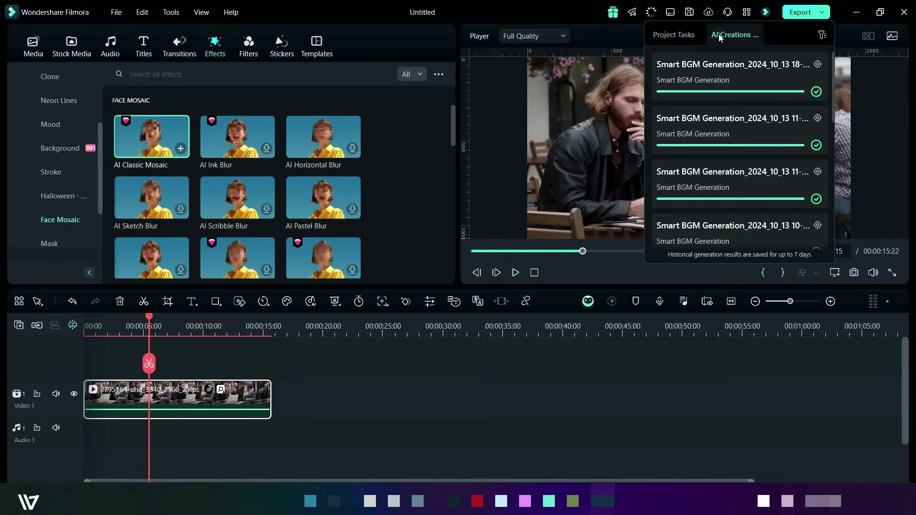
{"action": "left_click", "coordinate": [675, 36]}
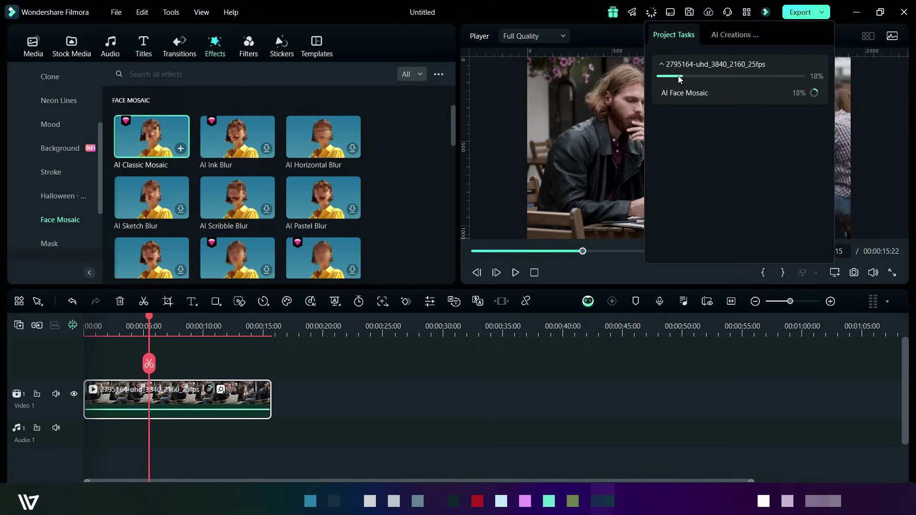
{"action": "left_click", "coordinate": [651, 10]}
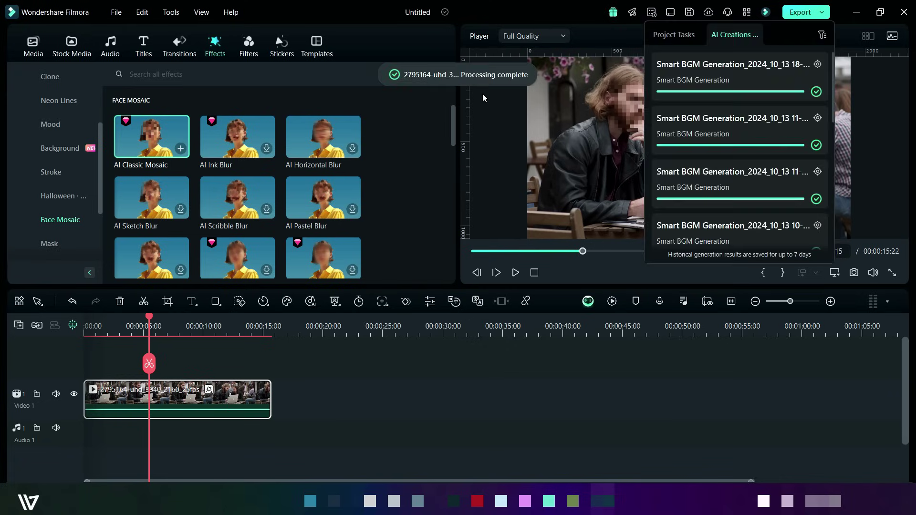
{"action": "left_click", "coordinate": [431, 144]}
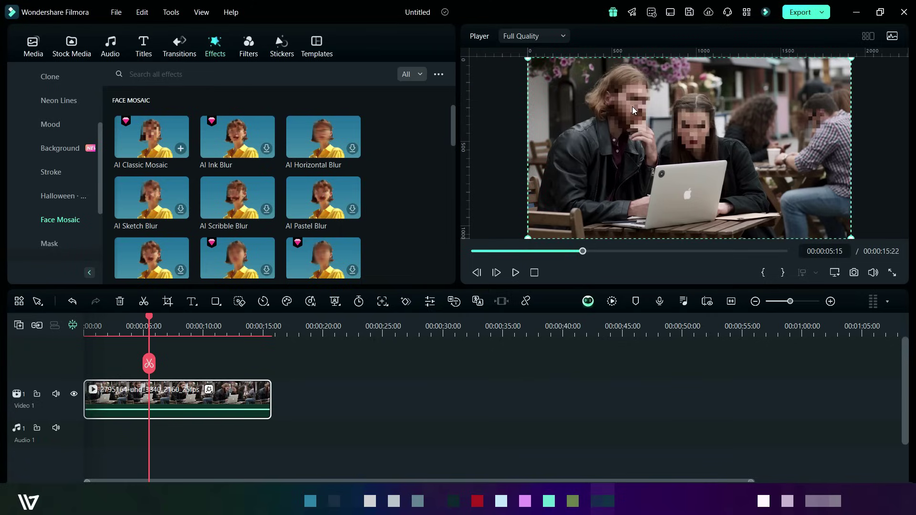
Exclude detected faces 4, 3 and 2 in the clip's AI Classic Mosaic settings.
{"action": "double_click", "coordinate": [201, 399]}
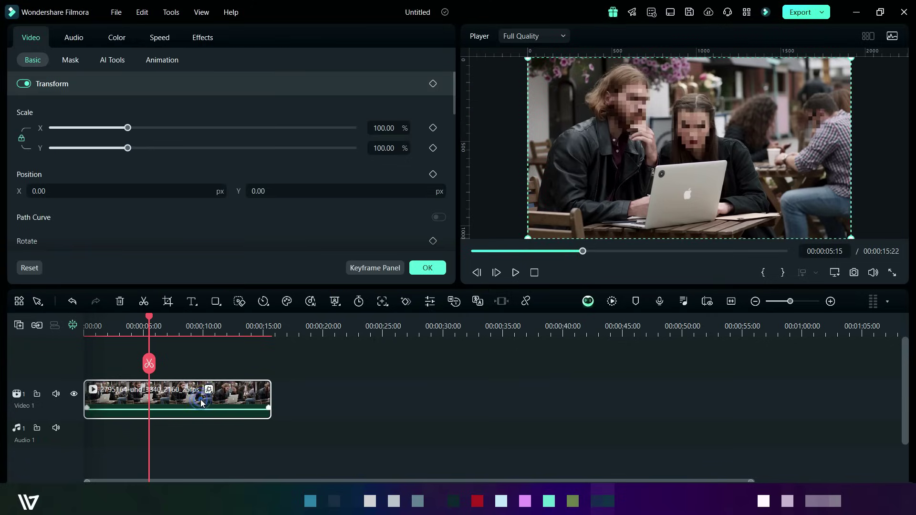
{"action": "left_click", "coordinate": [203, 38]}
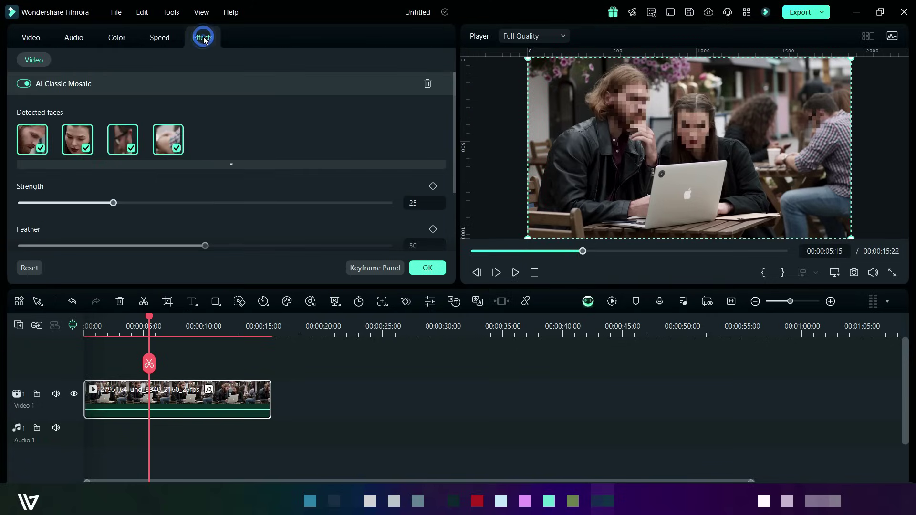
{"action": "left_click", "coordinate": [176, 148]}
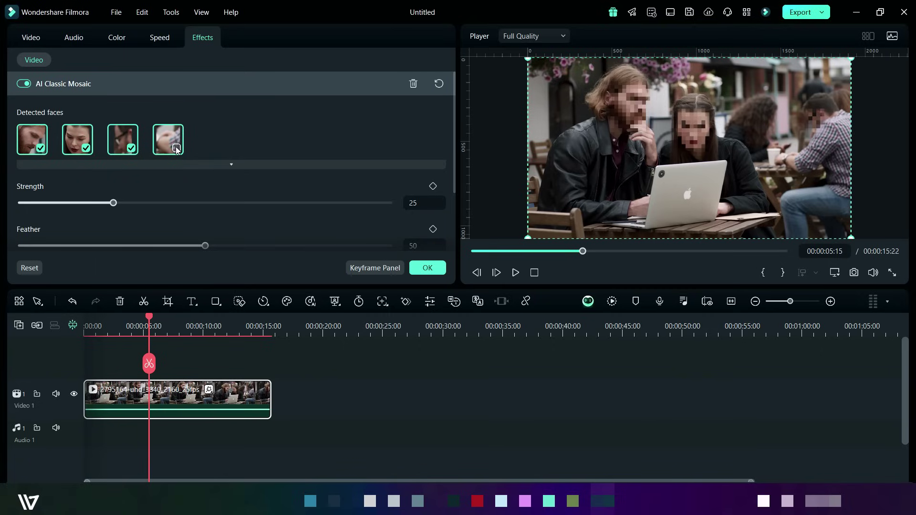
{"action": "left_click", "coordinate": [176, 148]}
{"action": "left_click", "coordinate": [176, 149]}
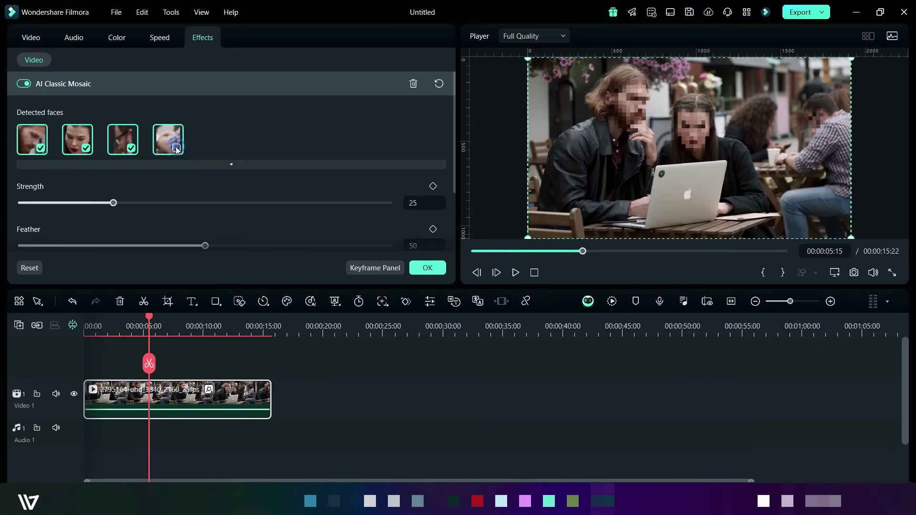
{"action": "left_click", "coordinate": [131, 149]}
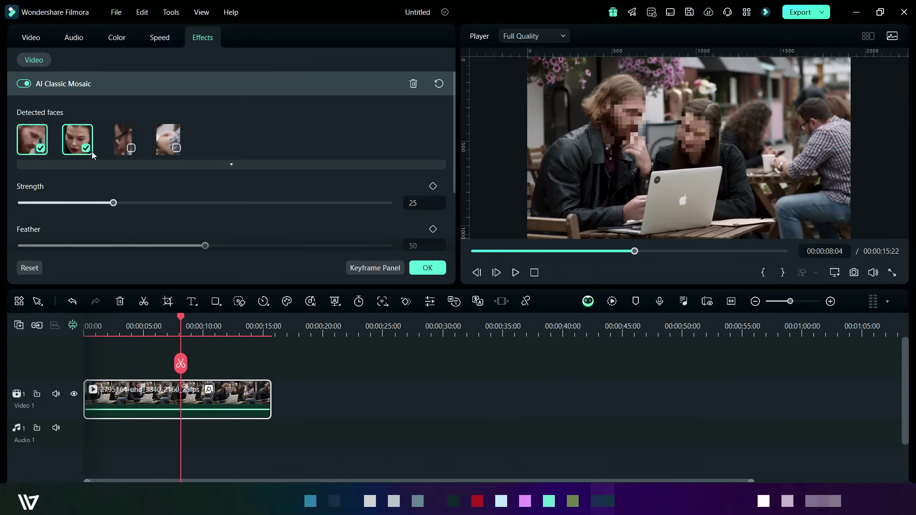
{"action": "left_click", "coordinate": [84, 149]}
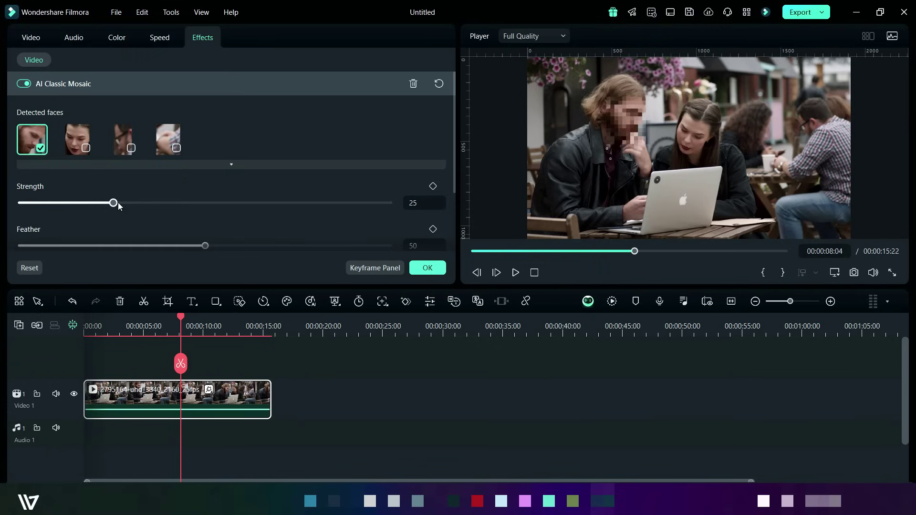
Set mosaic Strength 37, Feather 89 and Opacity 100.
{"action": "left_click_drag", "start_coordinate": [118, 204], "coordinate": [347, 250]}
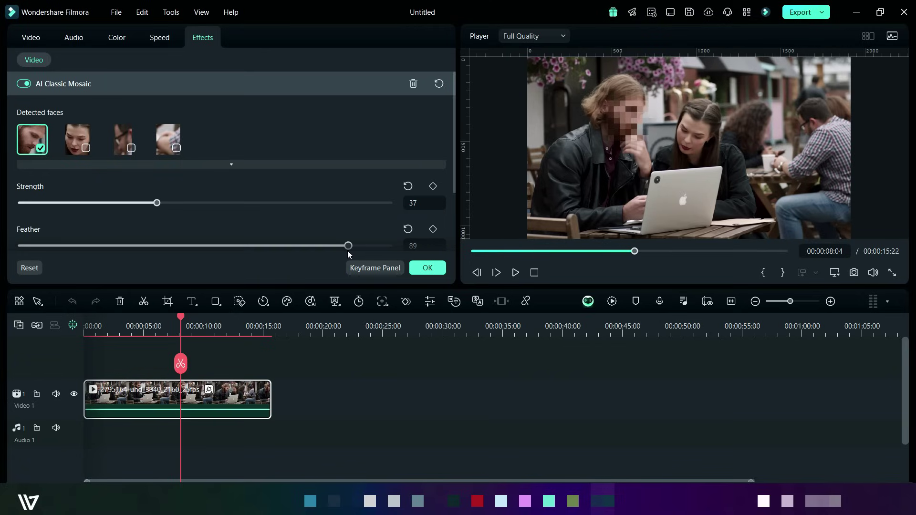
{"action": "scroll", "coordinate": [301, 232], "scroll_direction": "down", "scroll_amount": 2}
{"action": "left_click", "coordinate": [348, 203]}
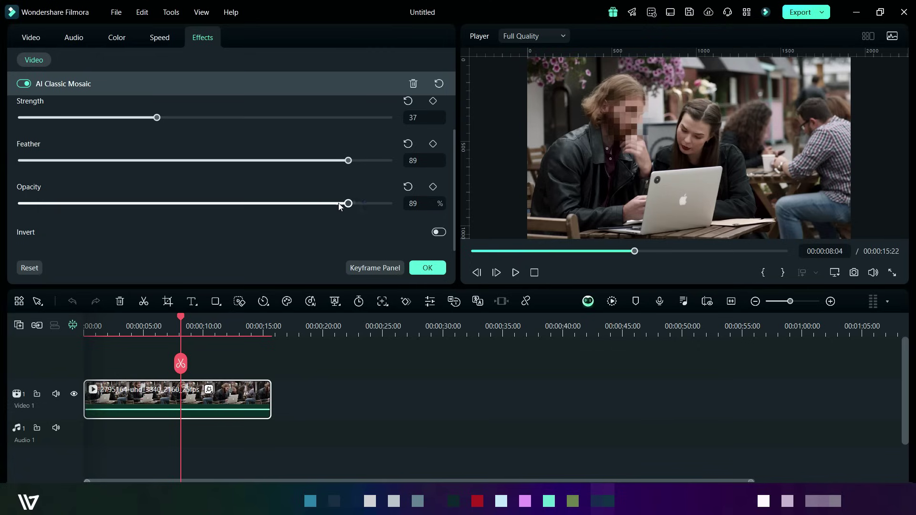
{"action": "left_click_drag", "start_coordinate": [340, 205], "coordinate": [401, 210]}
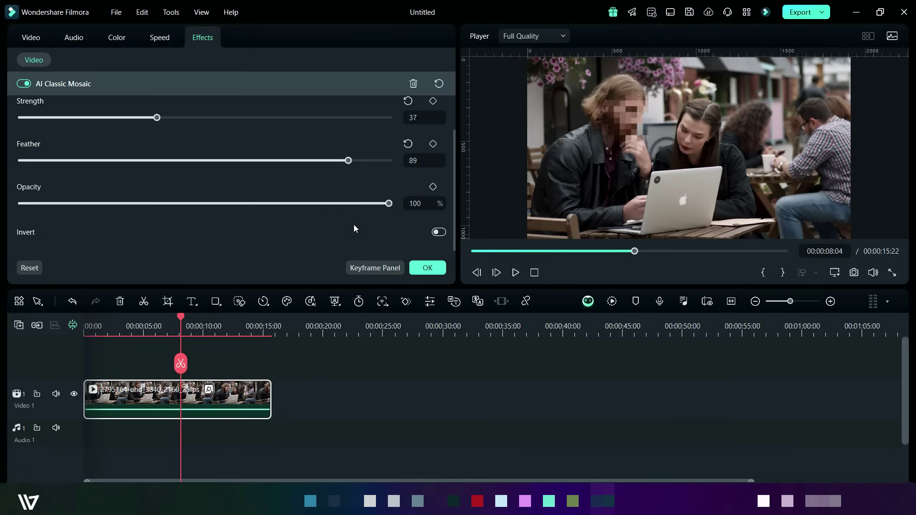
{"action": "scroll", "coordinate": [333, 229], "scroll_direction": "up", "scroll_amount": 2}
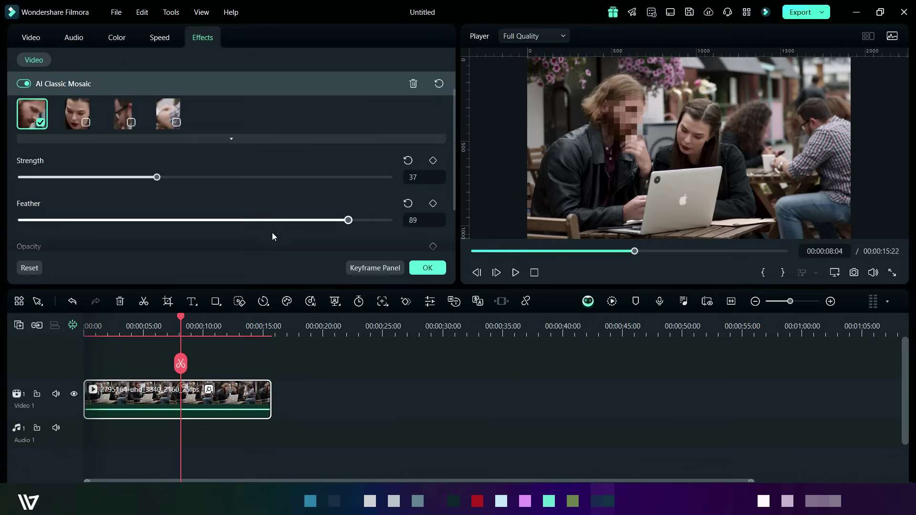
Play the café clip to check that only the bearded man's face is mosaicked, then stop.
{"action": "key", "text": "space"}
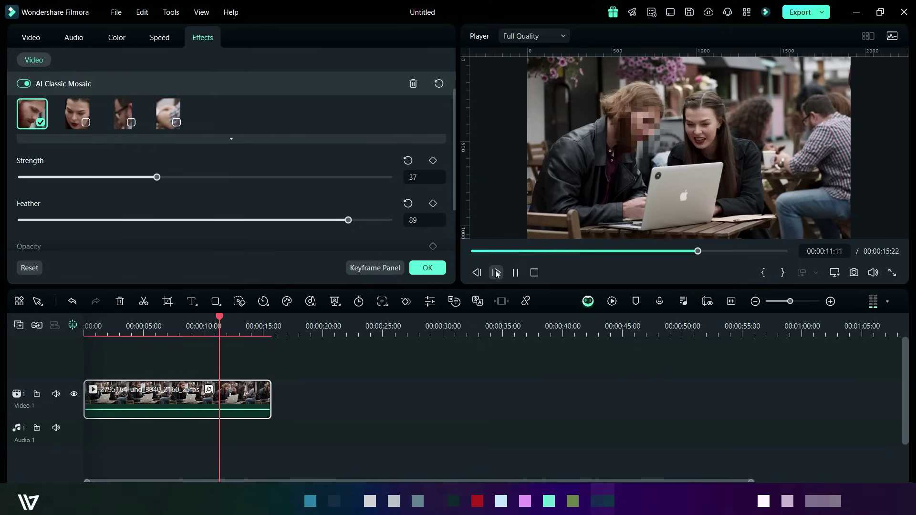
{"action": "key", "text": "space"}
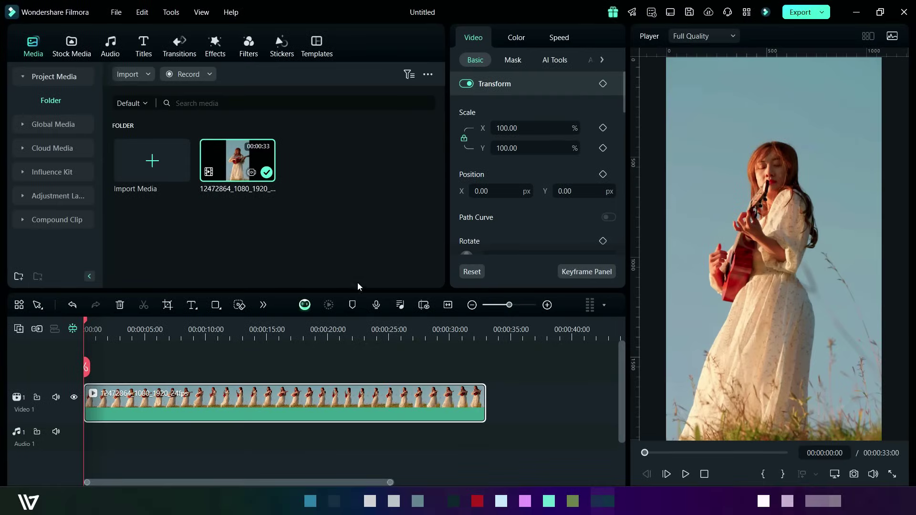
Preview the ukulele clip, then scroll its widened Video > AI Tools panel to AI Video Enhancer.
{"action": "key", "text": "space"}
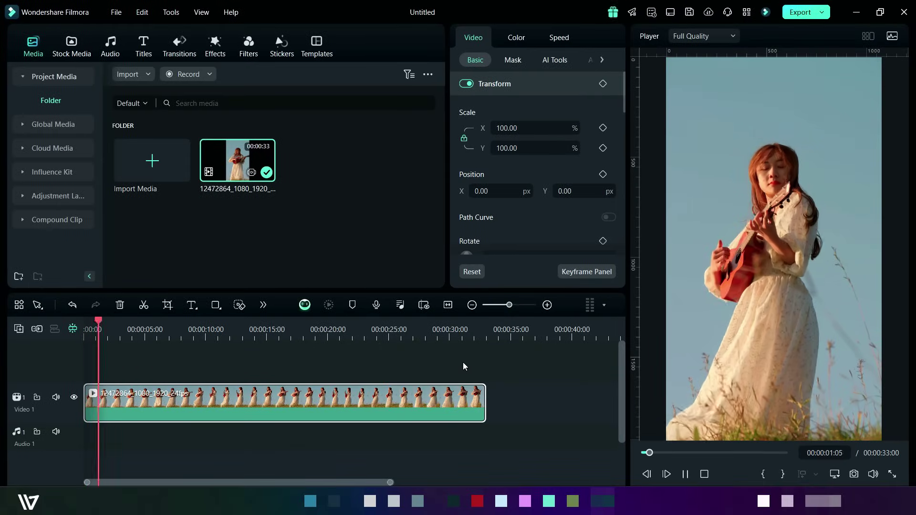
{"action": "key", "text": "space"}
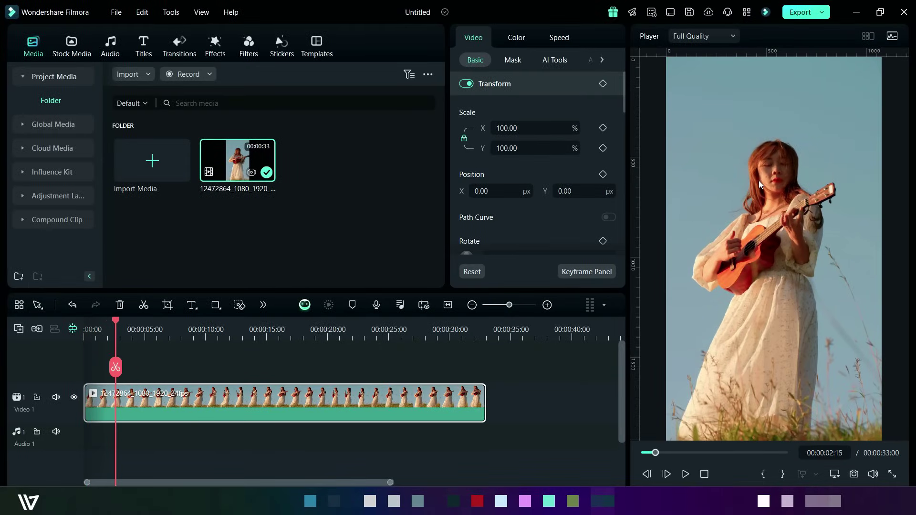
{"action": "left_click", "coordinate": [254, 398]}
{"action": "left_click_drag", "start_coordinate": [447, 188], "coordinate": [321, 187]}
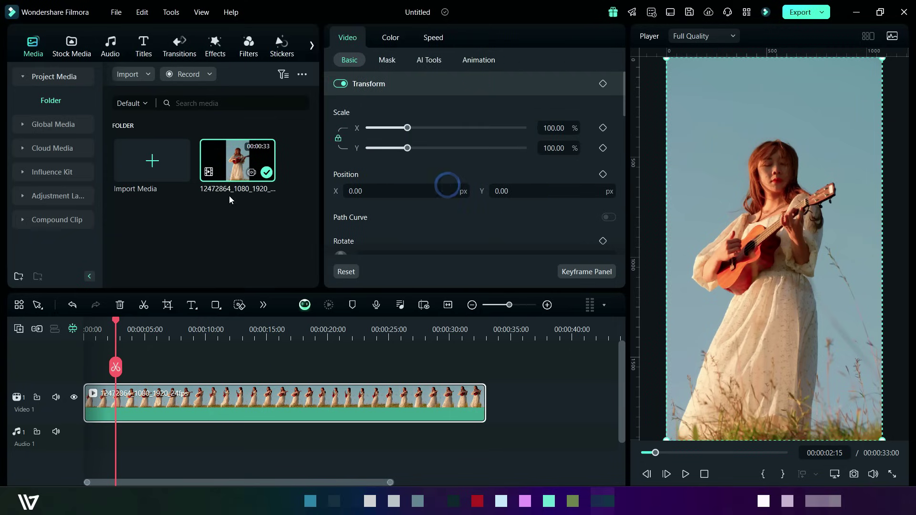
{"action": "left_click", "coordinate": [423, 61]}
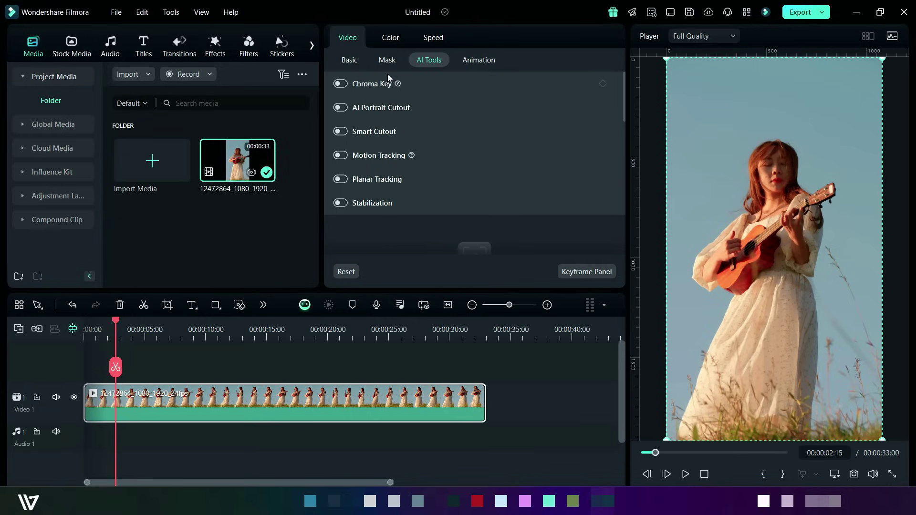
{"action": "scroll", "coordinate": [387, 99], "scroll_direction": "down", "scroll_amount": 6}
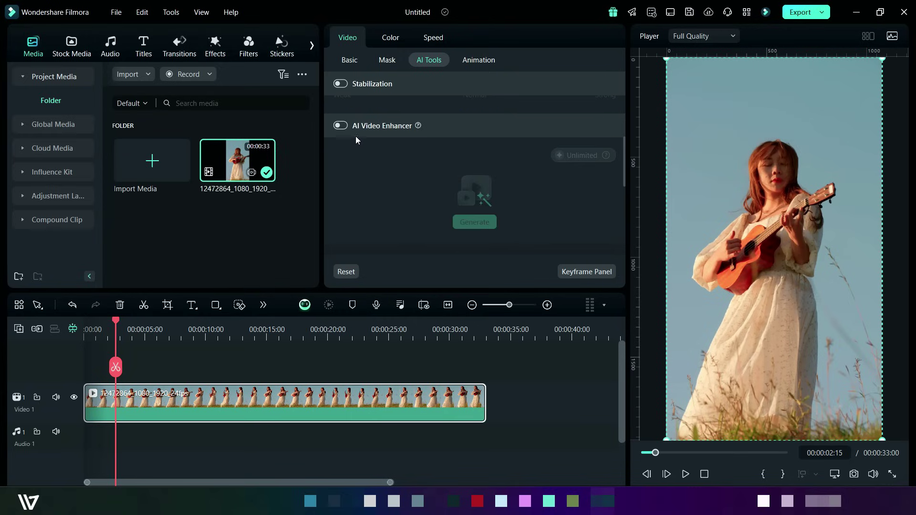
Enable AI Video Enhancer on the ukulele clip, generate the AIUltraHD version, and rewind to its start.
{"action": "left_click", "coordinate": [340, 126]}
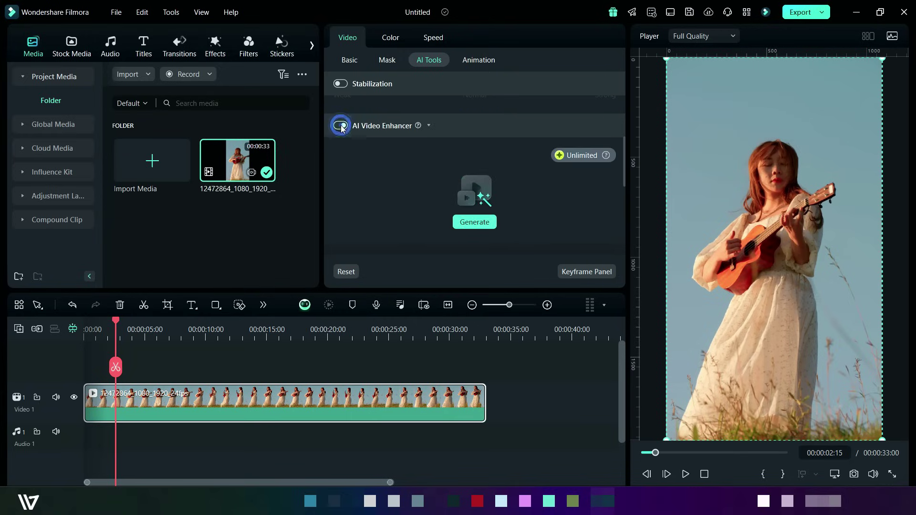
{"action": "left_click", "coordinate": [470, 227]}
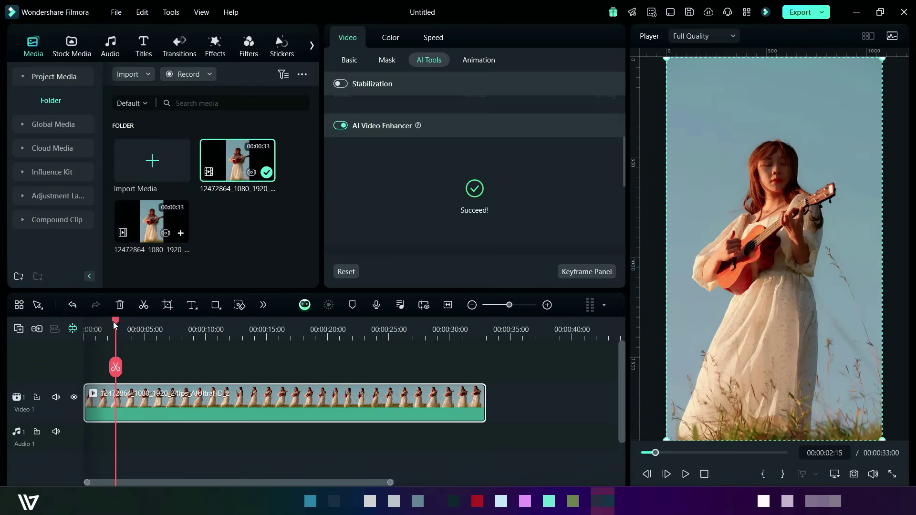
{"action": "left_click_drag", "start_coordinate": [115, 325], "coordinate": [85, 326]}
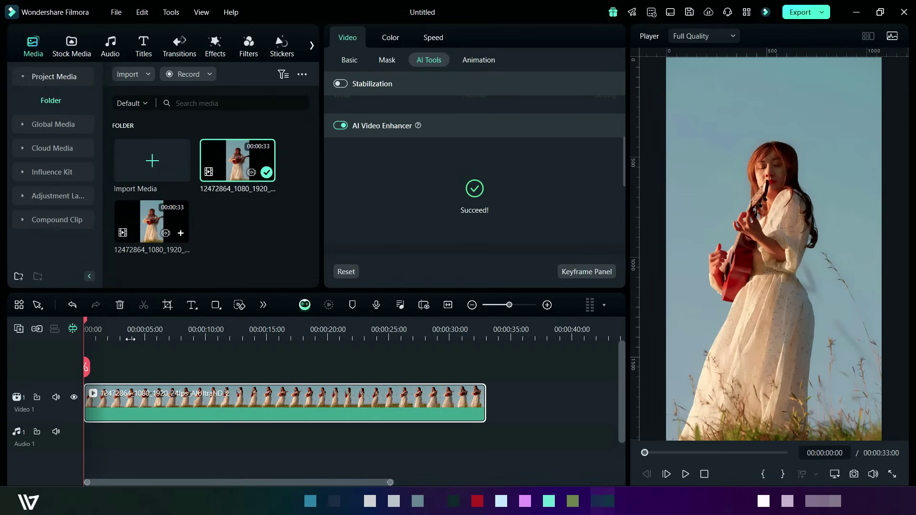
Play the enhanced clip, pause it at 00:00:04:04, and set the preview zoom level to 100%.
{"action": "left_click", "coordinate": [685, 476]}
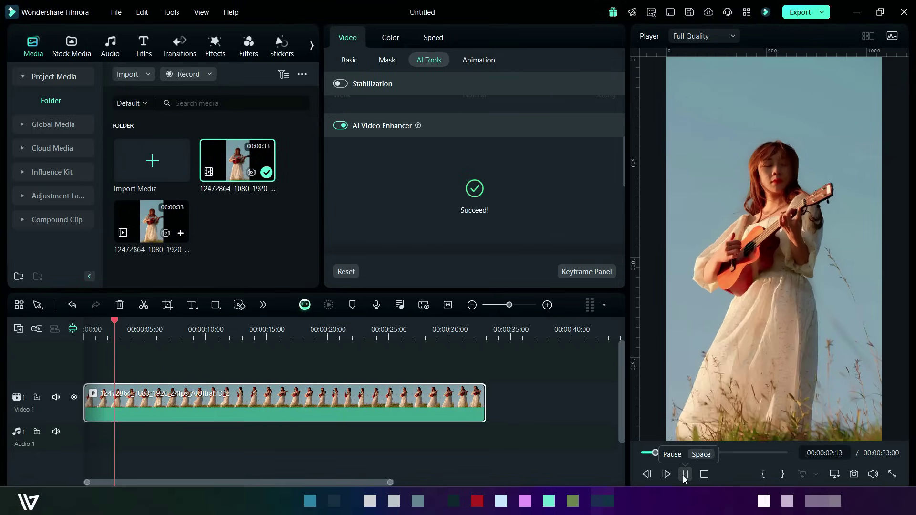
{"action": "left_click", "coordinate": [685, 474]}
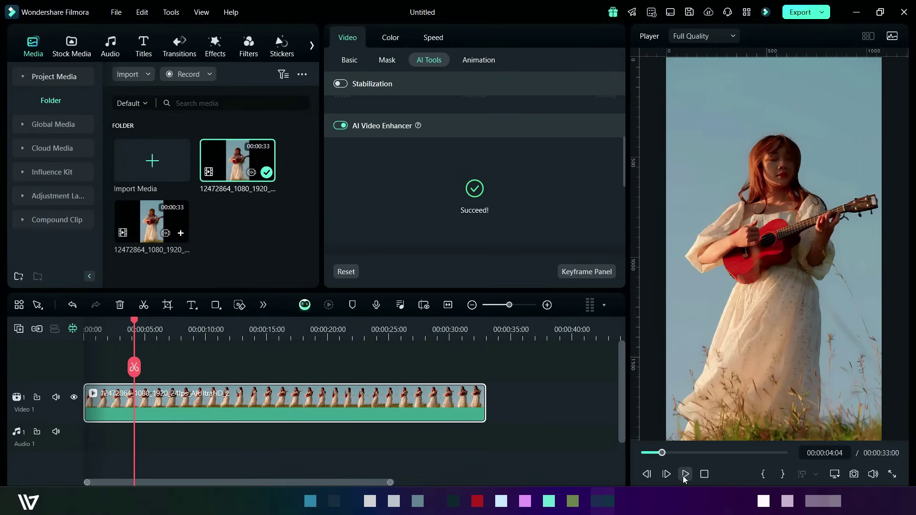
{"action": "left_click", "coordinate": [835, 475]}
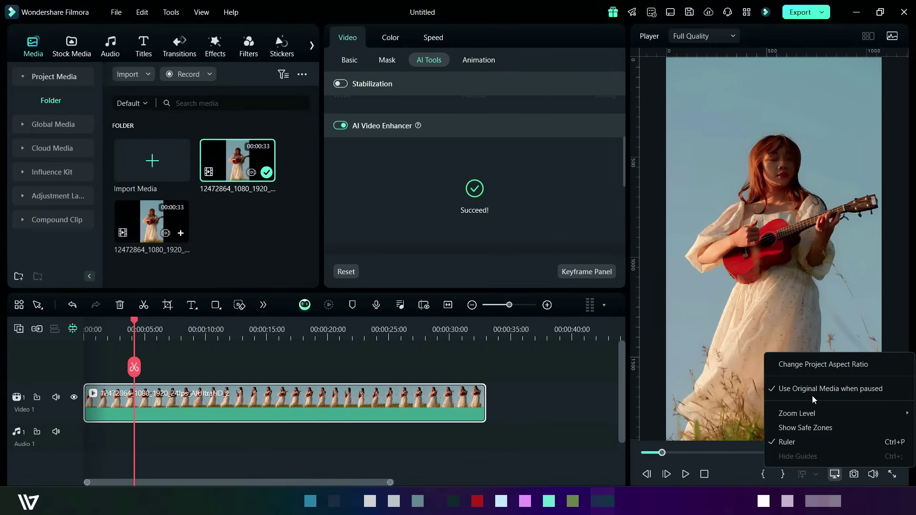
{"action": "mouse_move", "coordinate": [805, 411]}
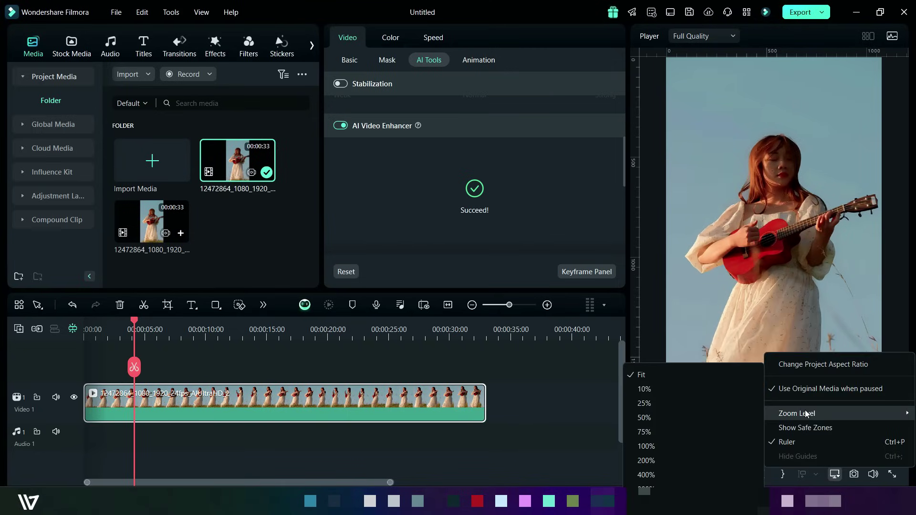
{"action": "left_click", "coordinate": [669, 448]}
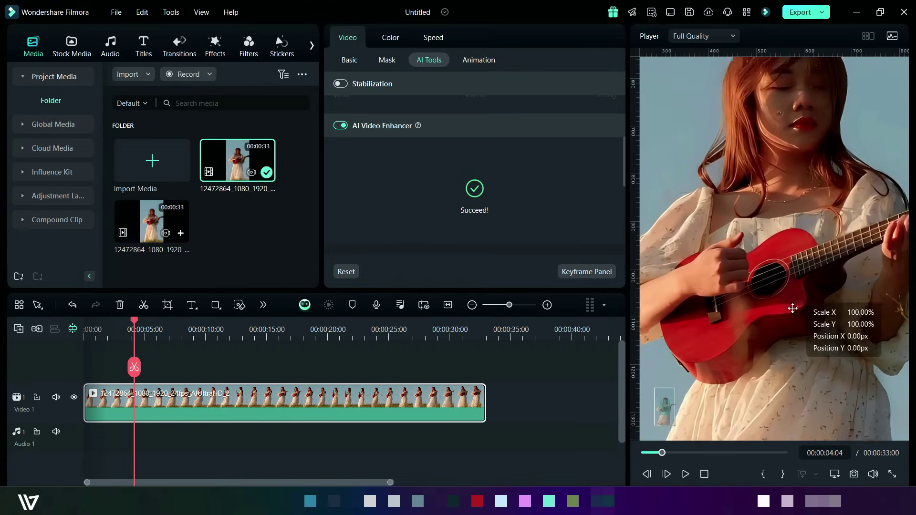